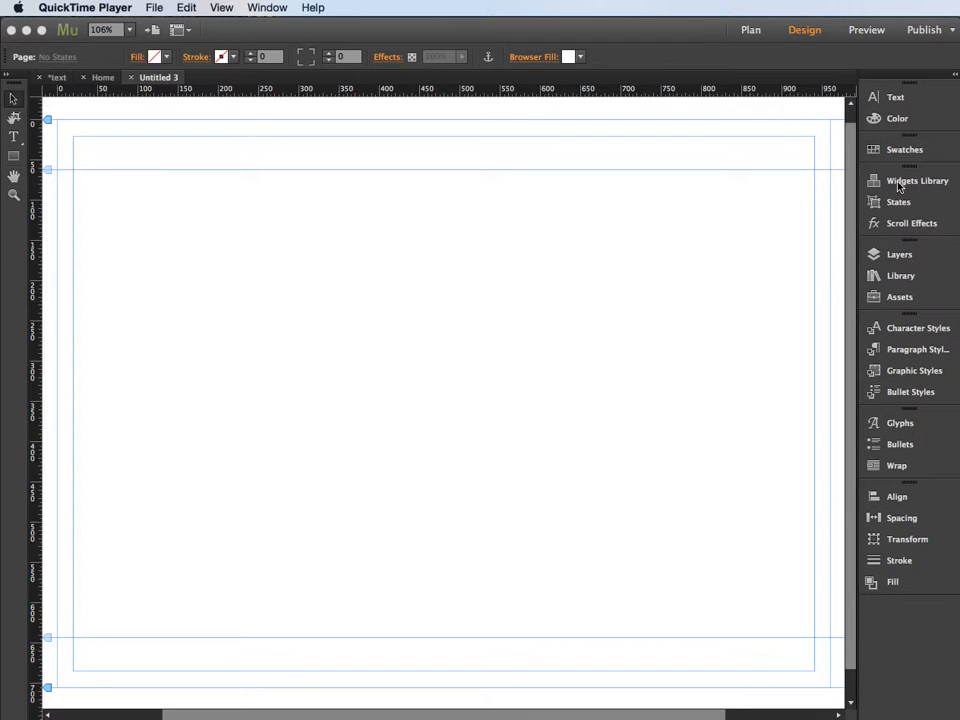
Place a Blank slideshow widget on the page and move it to X 55, Y 74.
click(735, 196)
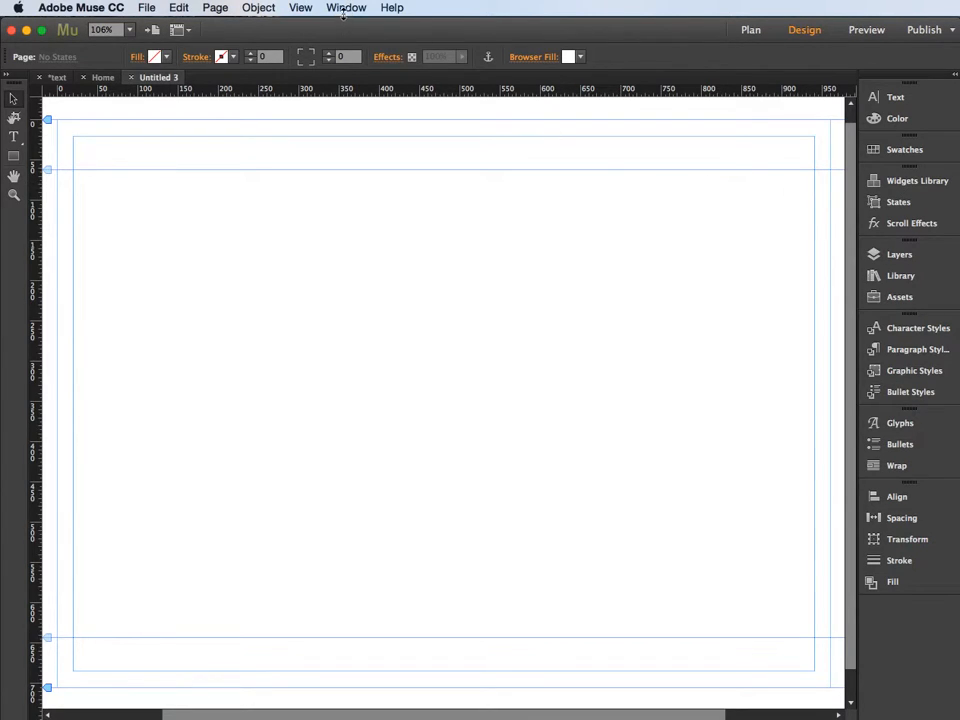
click(886, 189)
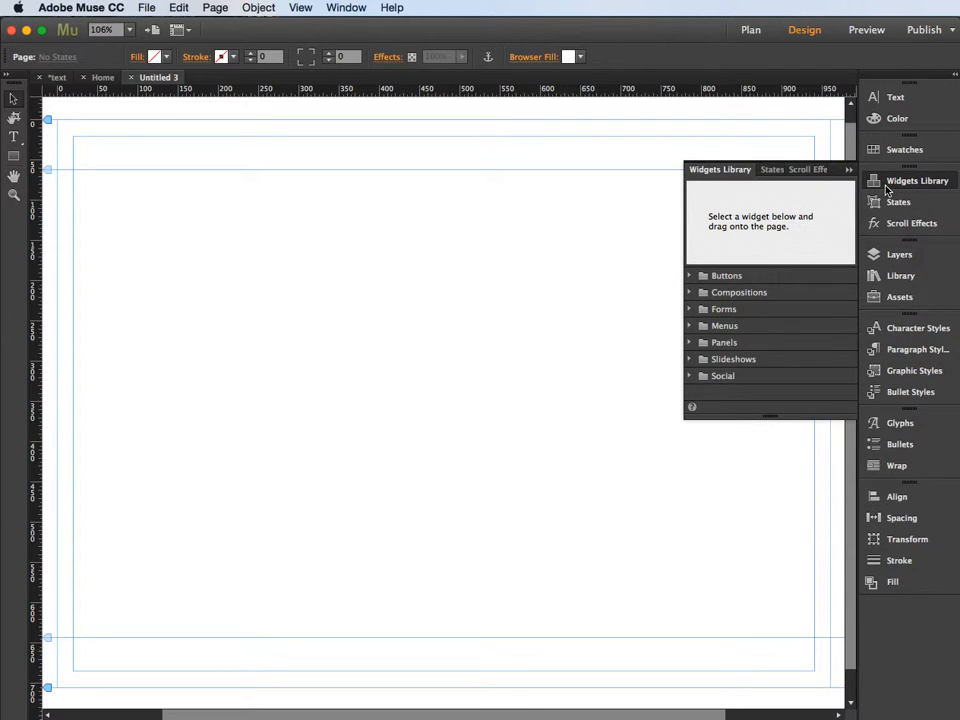
click(689, 359)
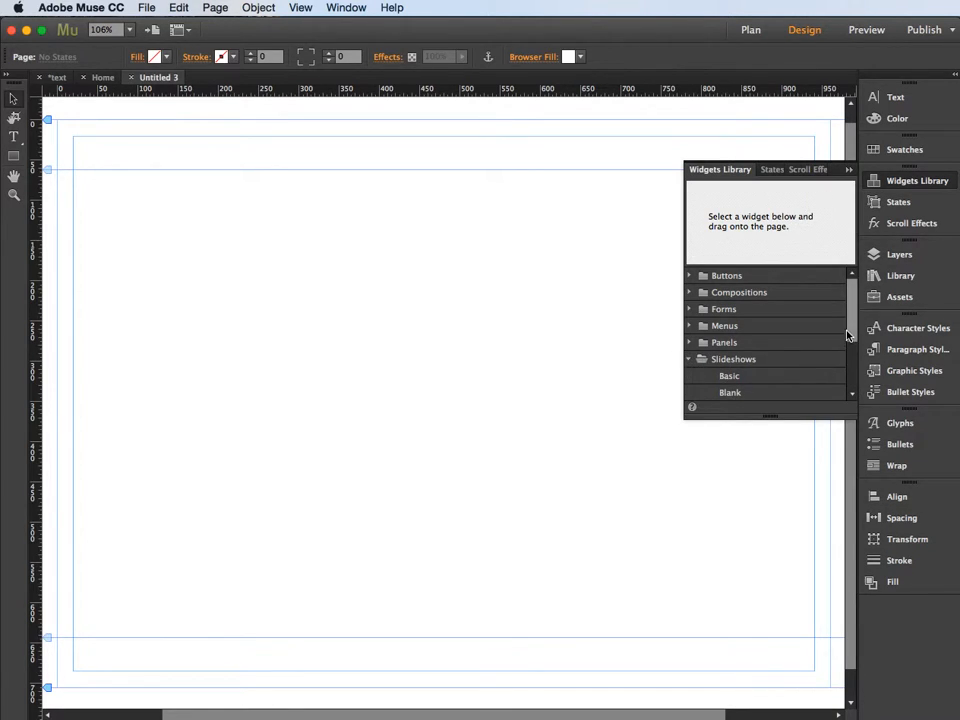
scroll(853, 354, down, 3)
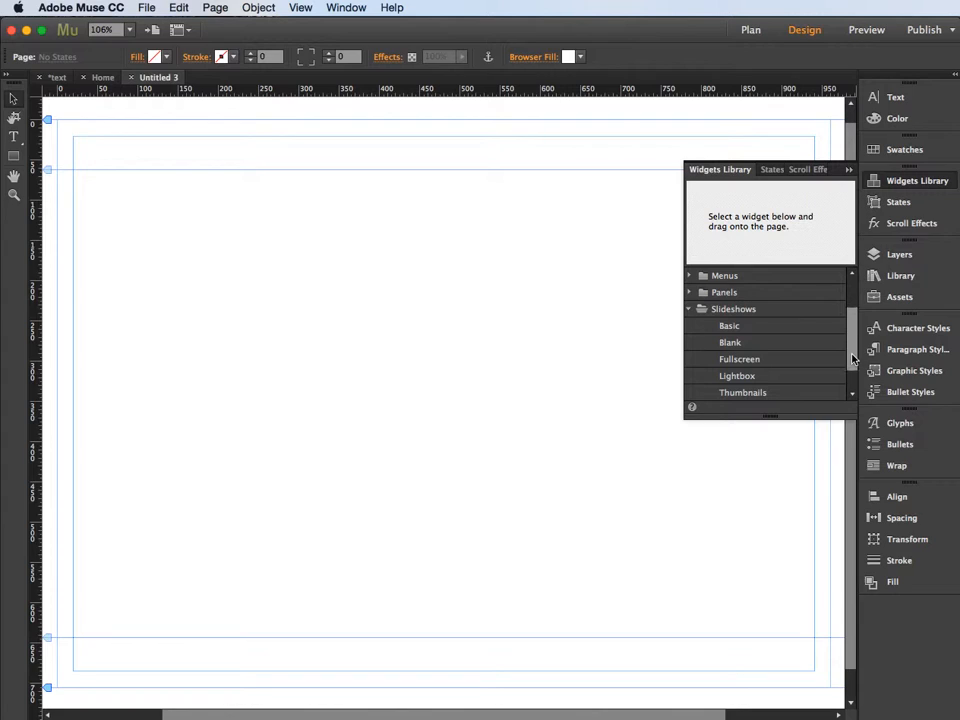
scroll(853, 366, down, 1)
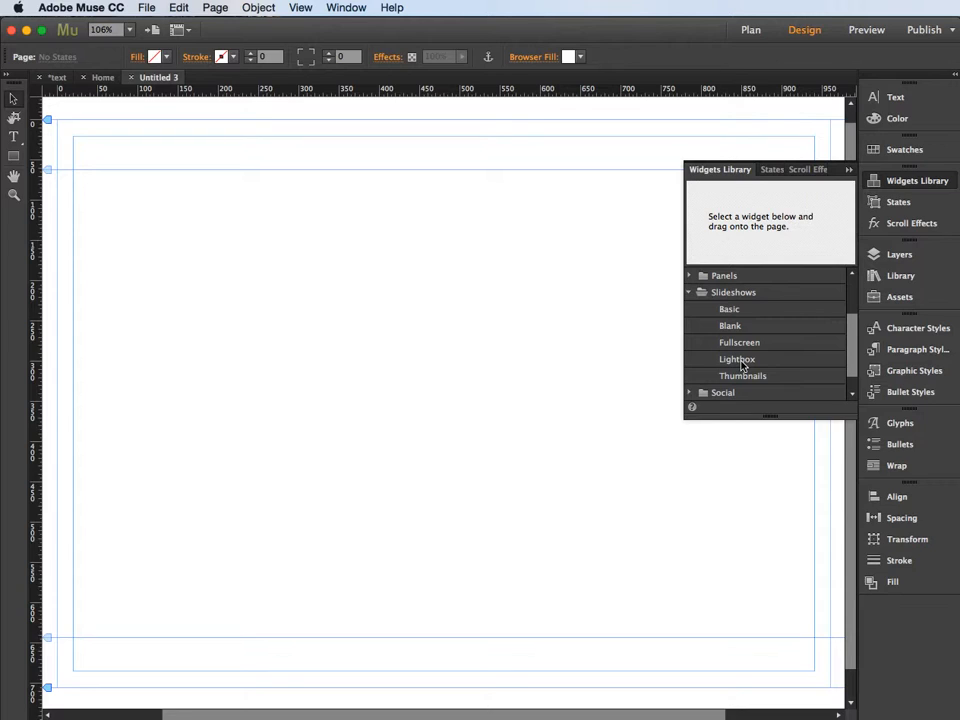
drag(729, 328, 331, 243)
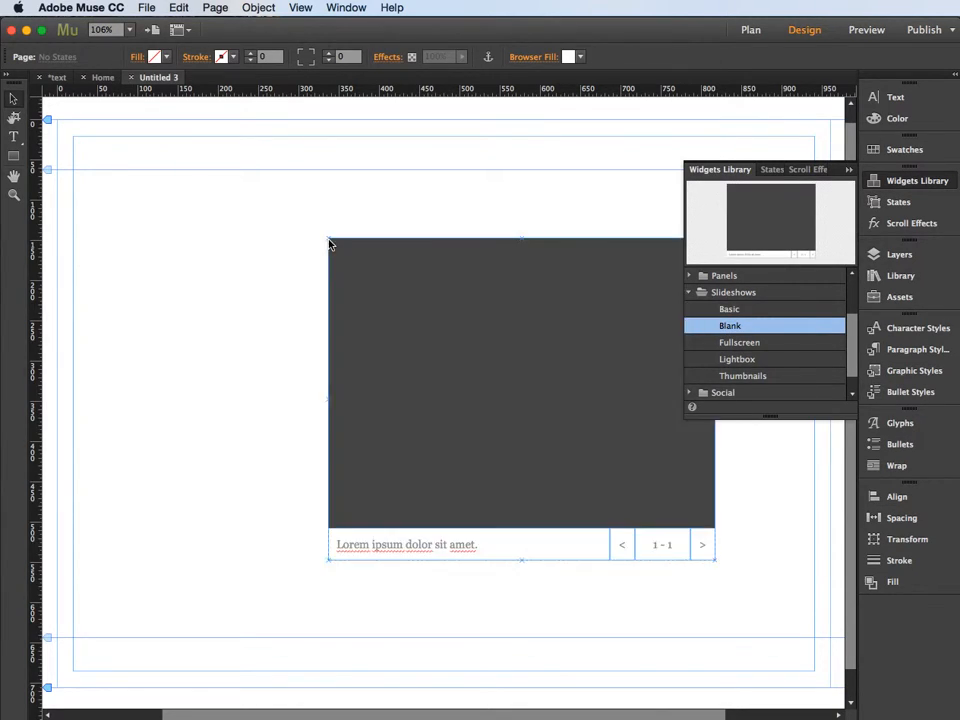
drag(451, 263, 223, 203)
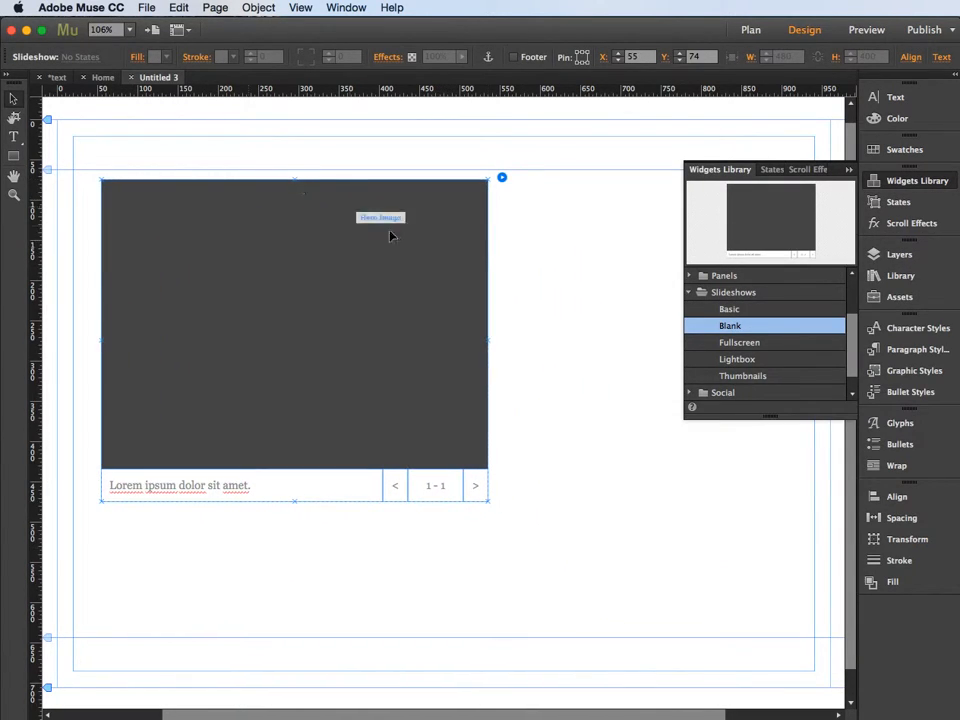
click(848, 170)
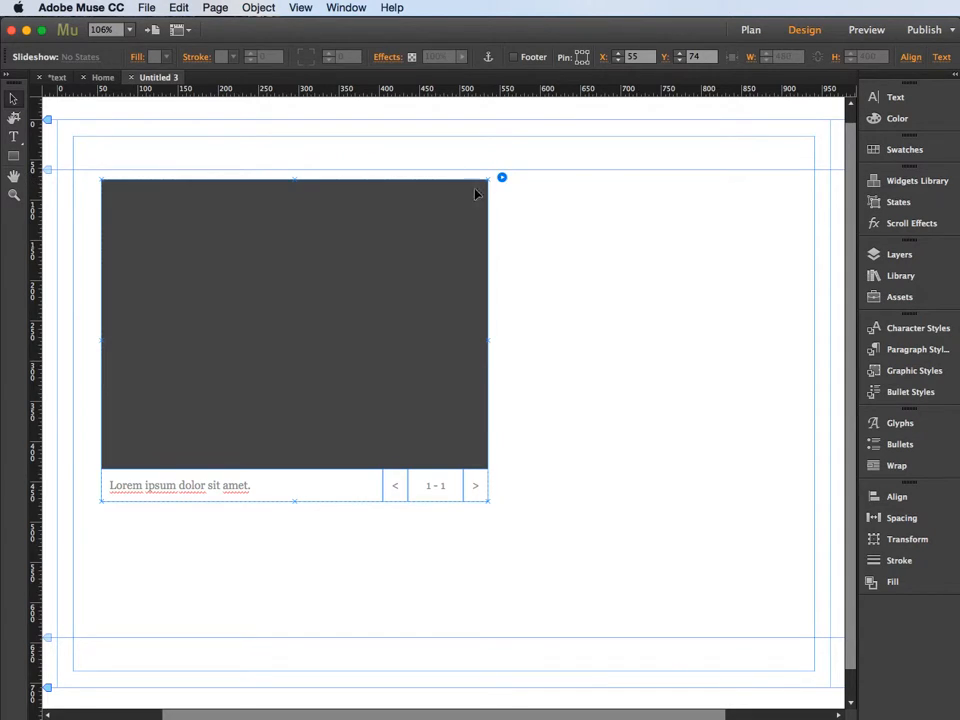
Add all images from the rides folder to the slideshow and keep its transition set to Fade.
click(502, 178)
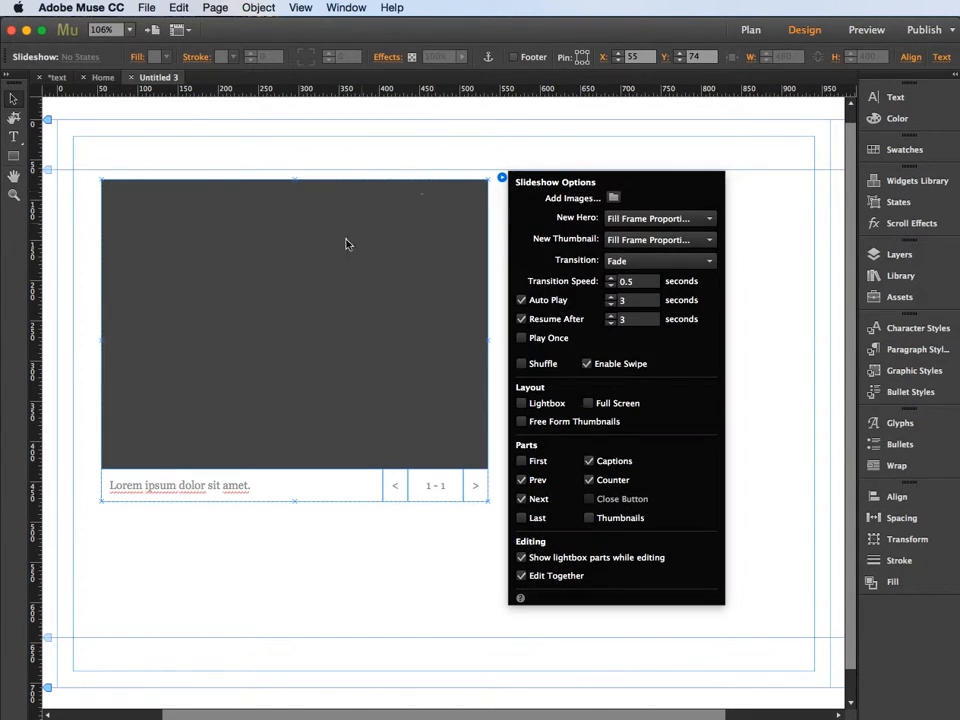
click(614, 200)
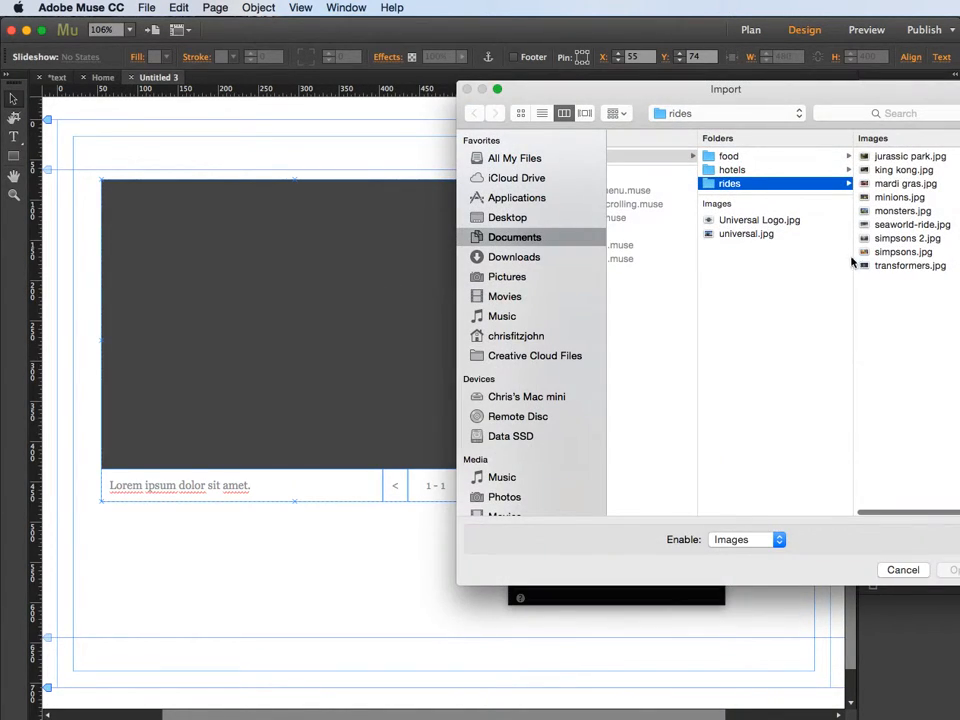
drag(926, 315, 875, 163)
drag(780, 94, 687, 89)
click(868, 565)
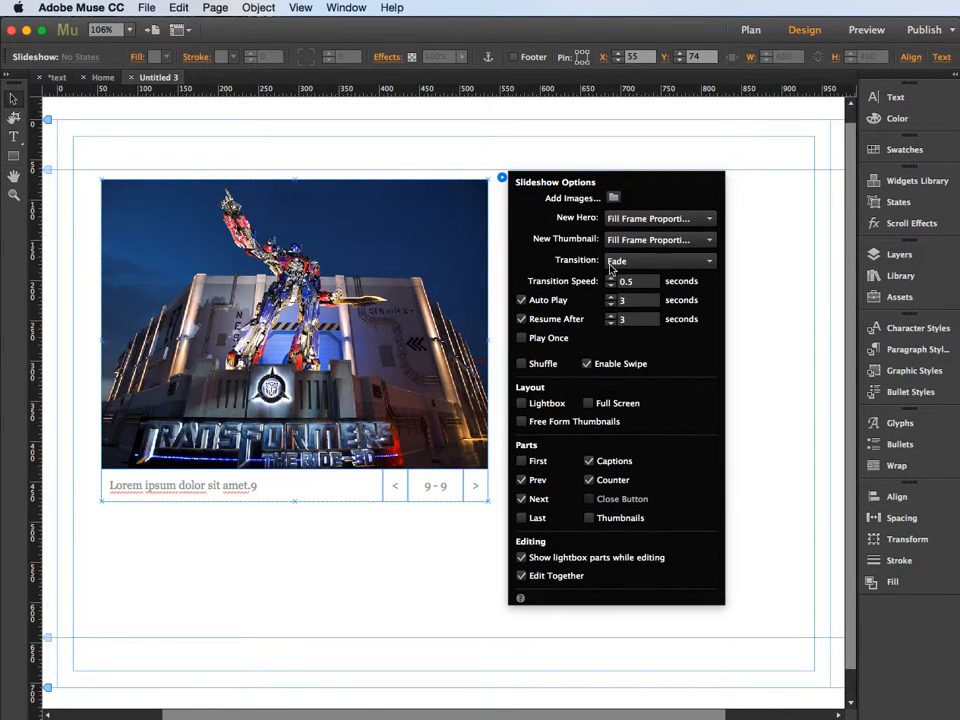
click(691, 266)
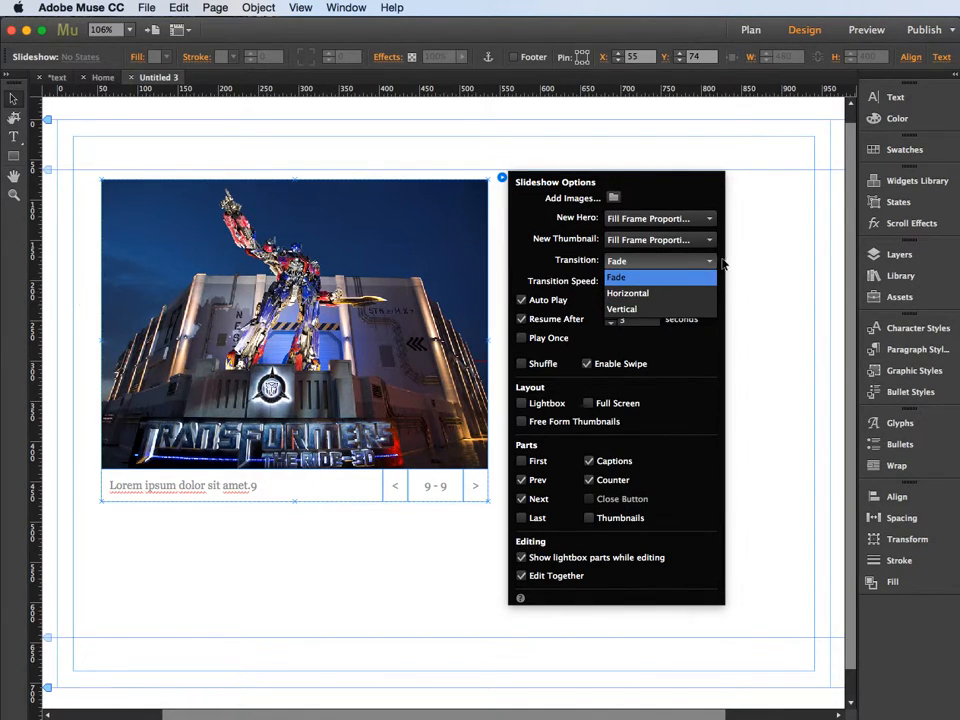
click(644, 279)
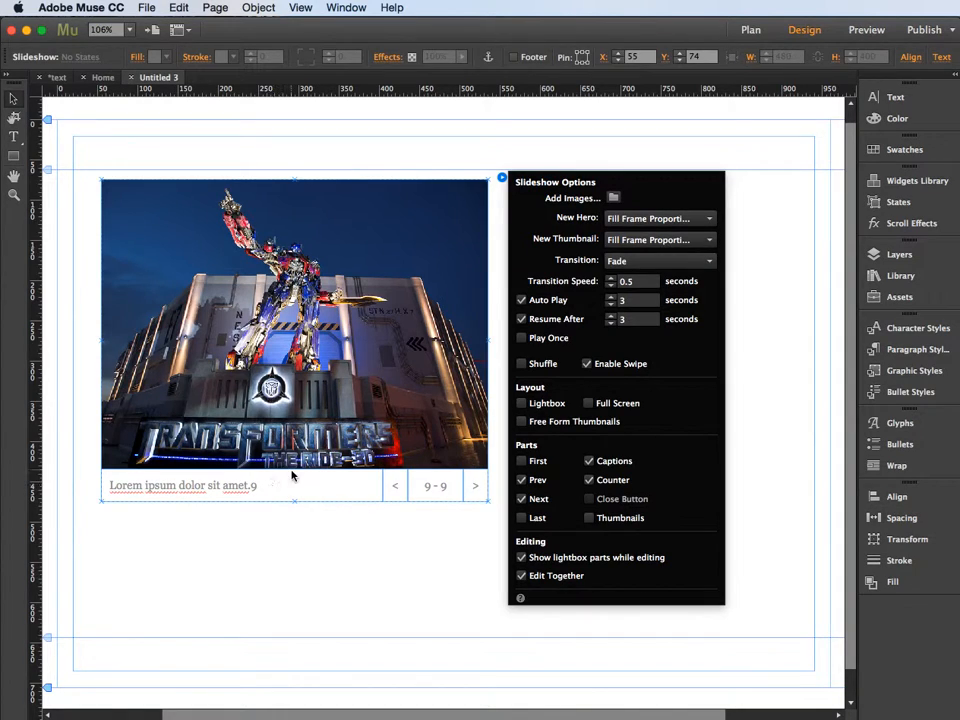
click(208, 490)
triple_click(208, 490)
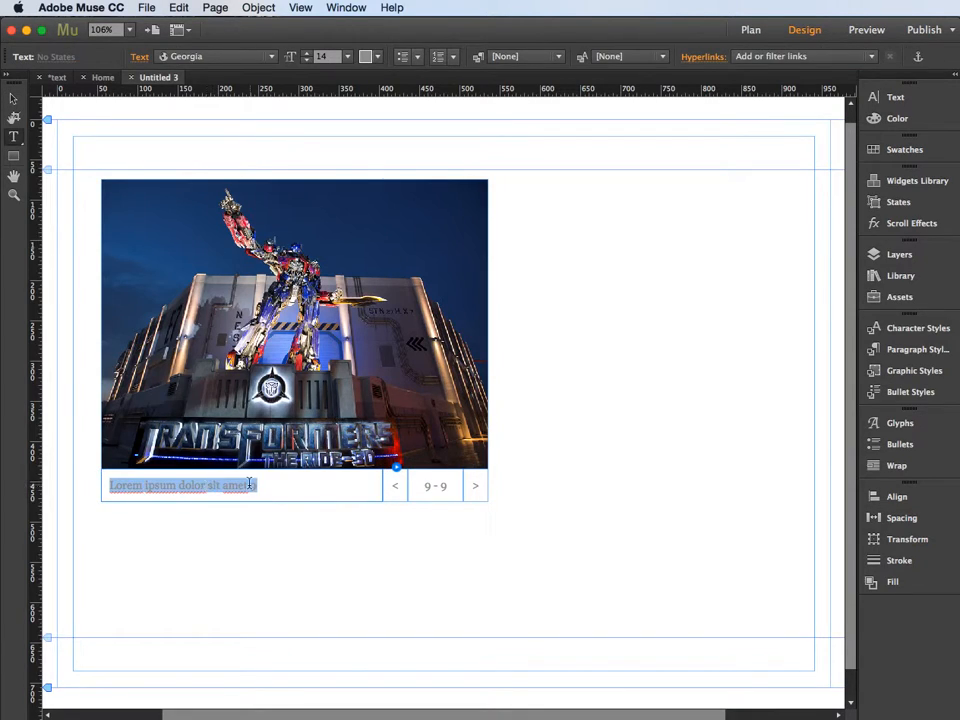
click(477, 486)
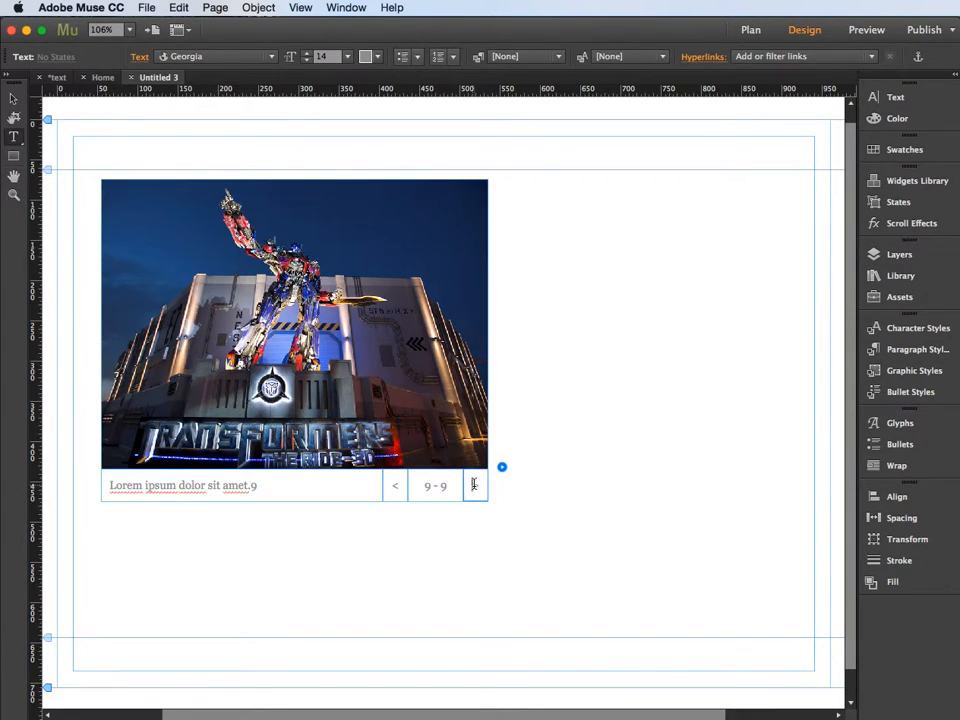
double_click(477, 486)
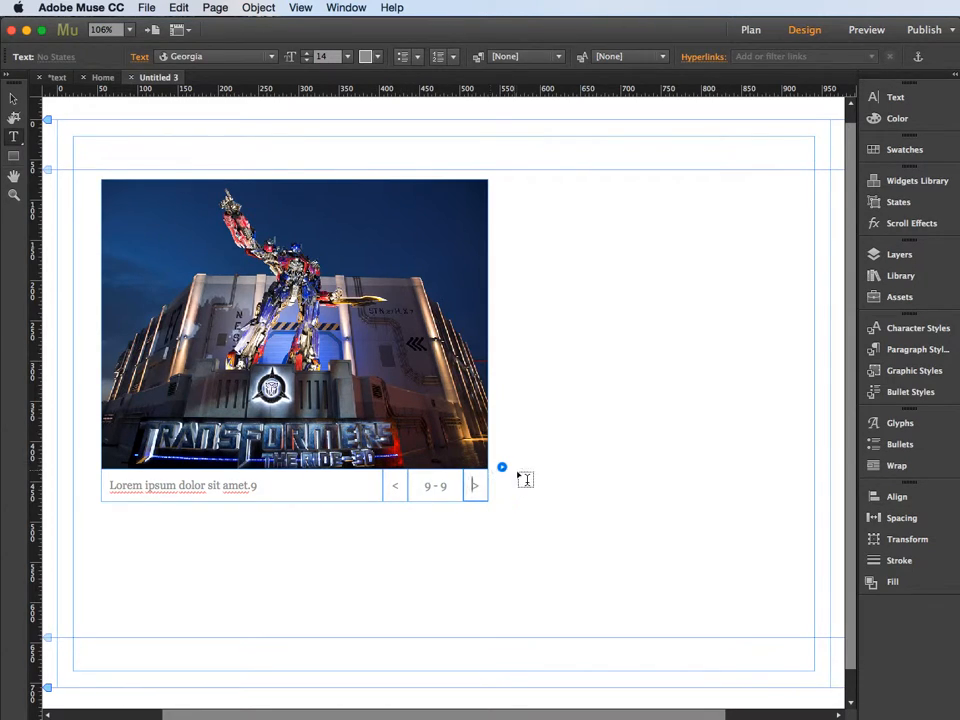
click(502, 467)
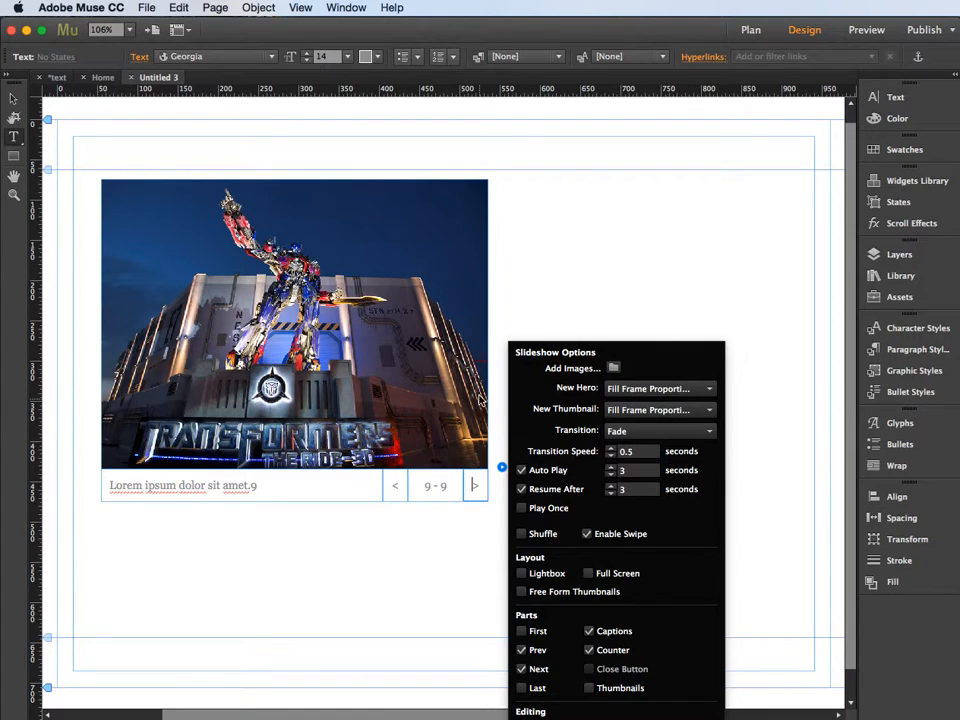
click(470, 200)
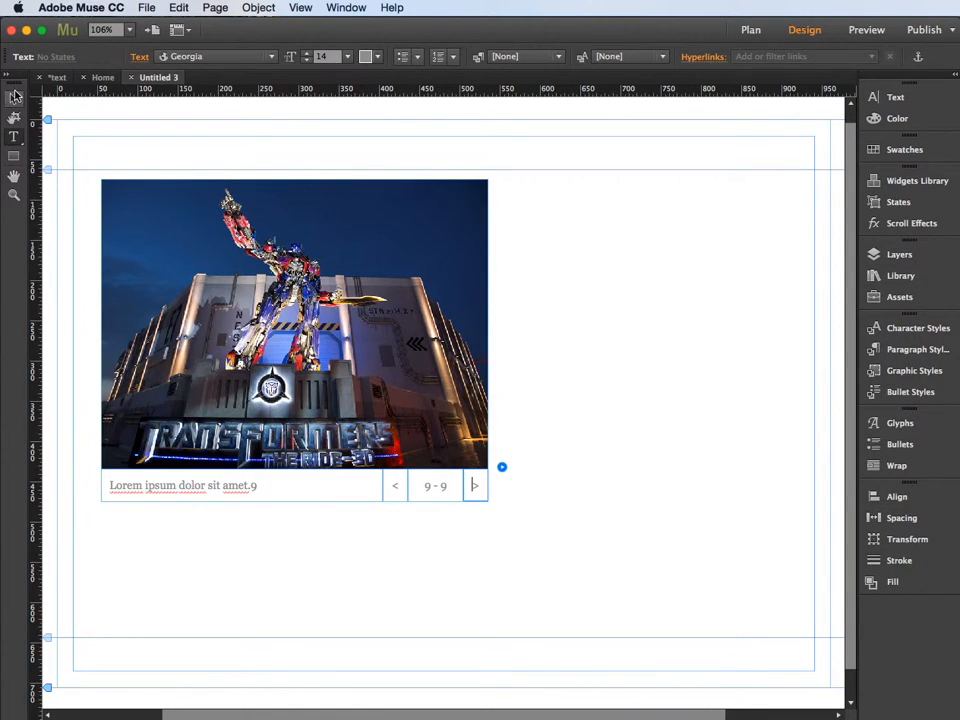
Turn off the slideshow's Prev, Next, Counter and Captions parts so only the hero image is left.
click(14, 98)
click(324, 219)
click(502, 177)
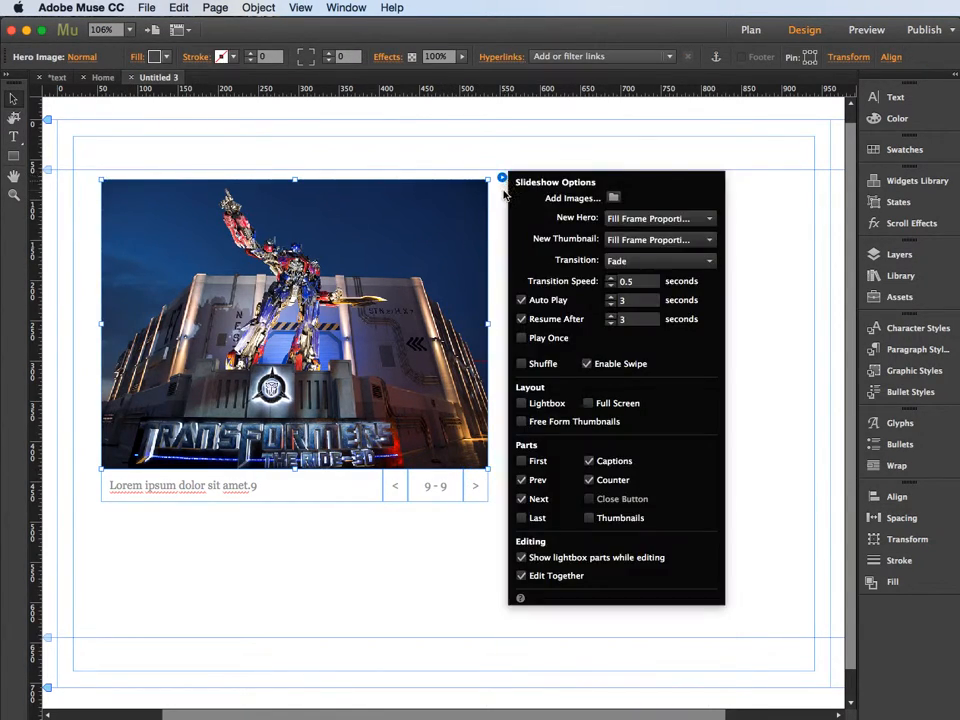
click(521, 480)
click(521, 498)
click(604, 482)
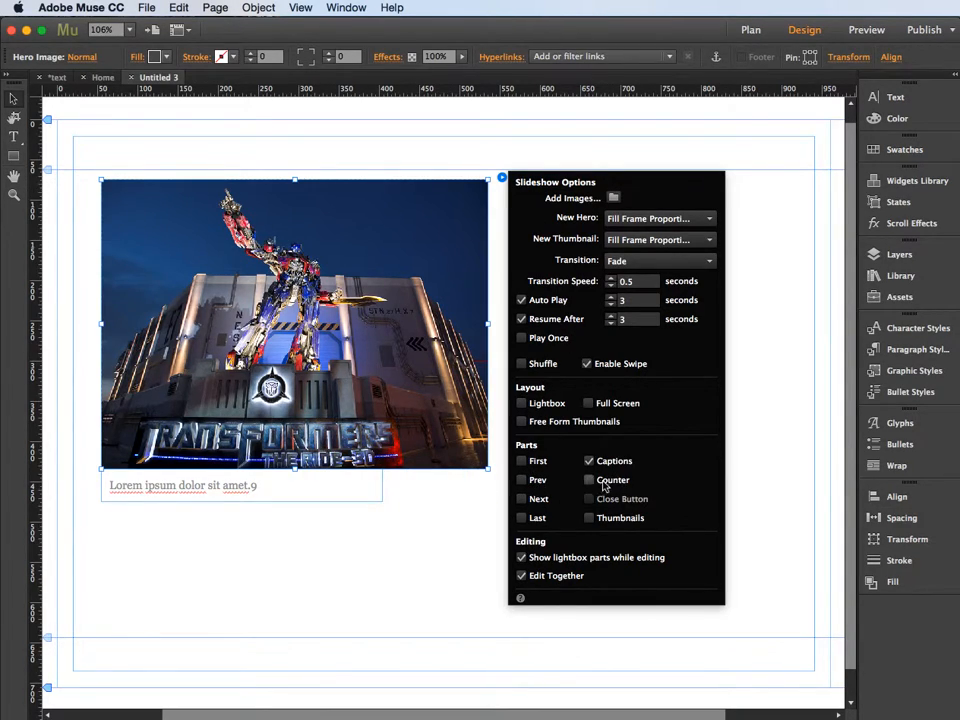
click(599, 463)
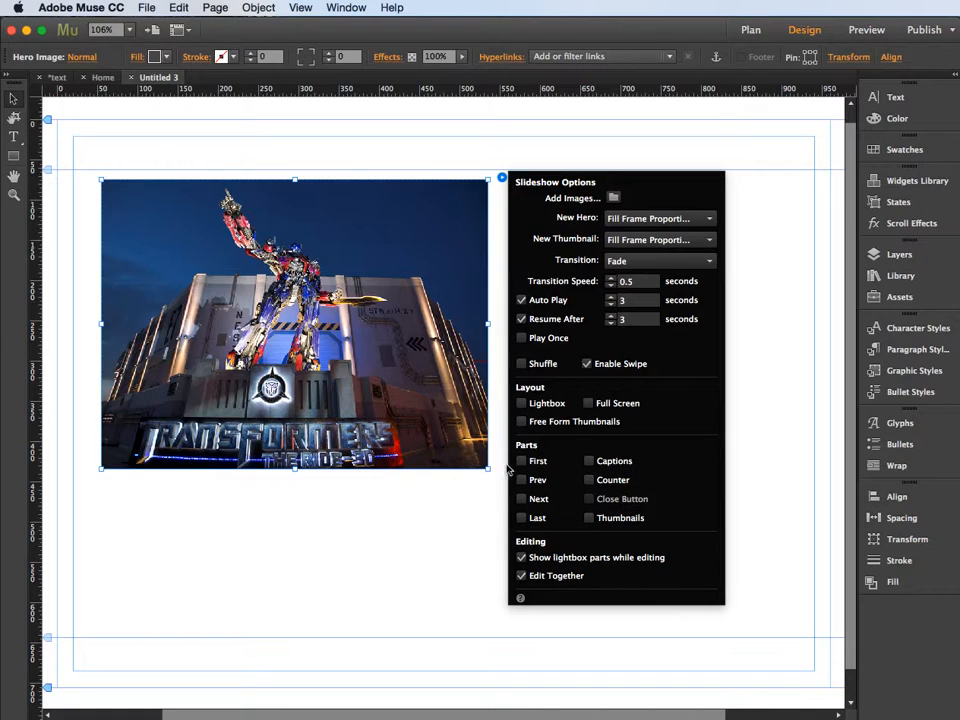
click(446, 514)
Give the slideshow's hero image an orange F7931E stroke with a weight of 6.
click(340, 284)
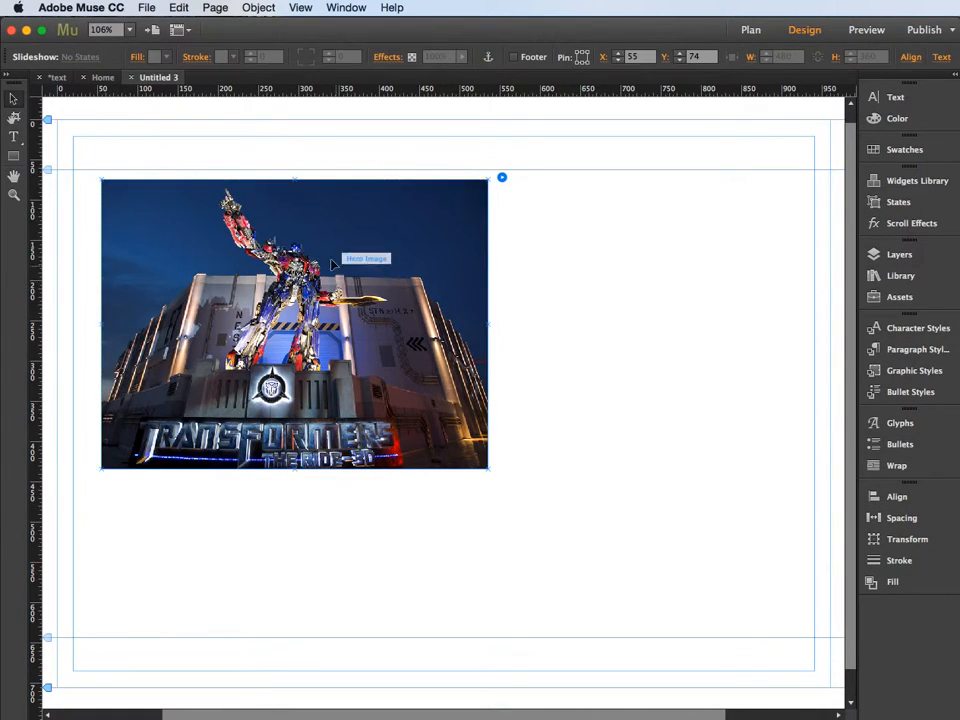
click(331, 201)
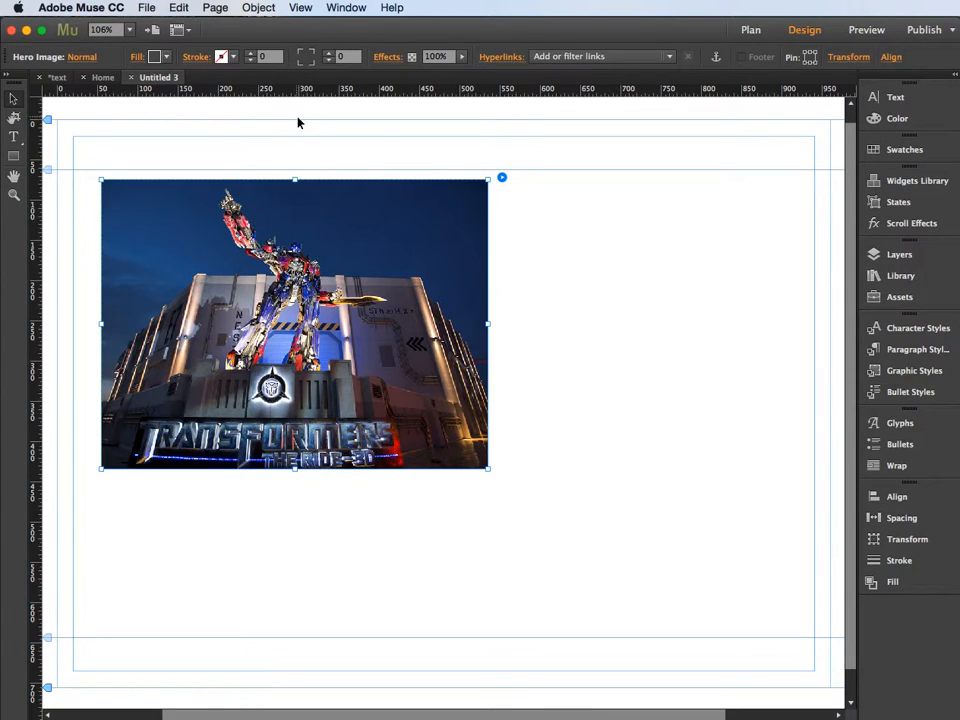
click(233, 57)
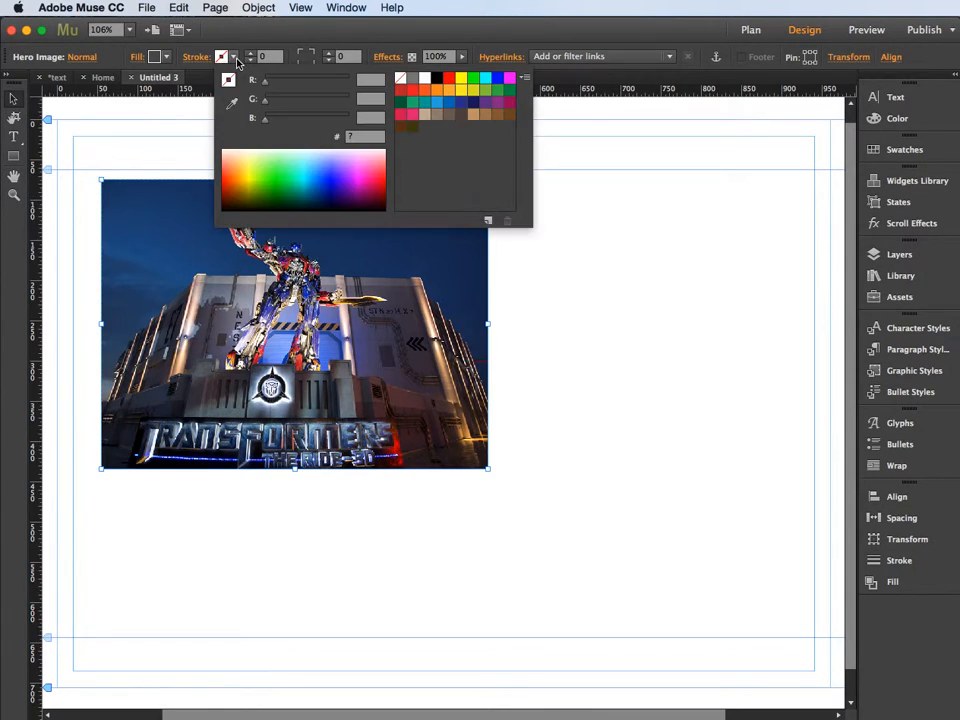
click(437, 91)
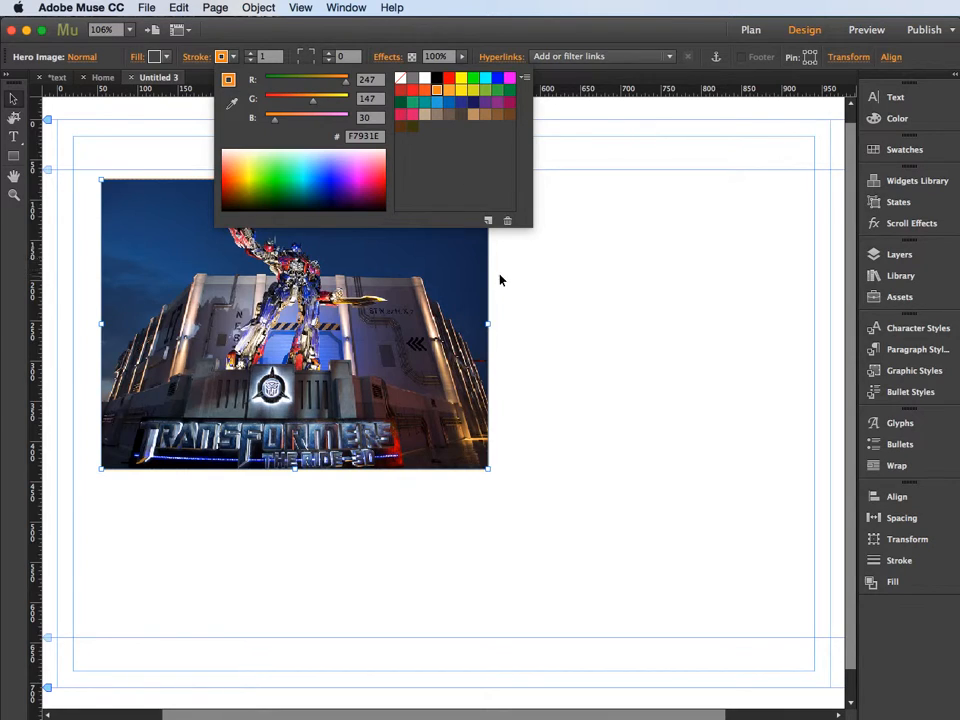
click(251, 54)
click(251, 54)
click(251, 54)
click(251, 54)
click(251, 54)
Round the upper-right and lower-left corners of the slideshow's hero image, leaving the other two corners square.
click(310, 50)
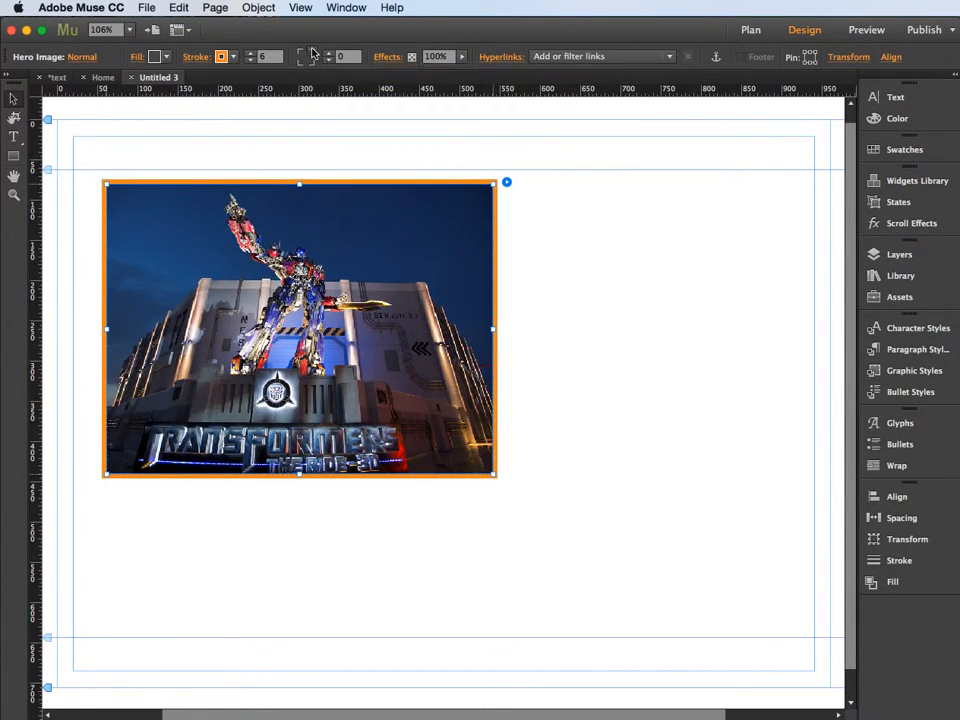
click(328, 53)
click(328, 53)
click(328, 53)
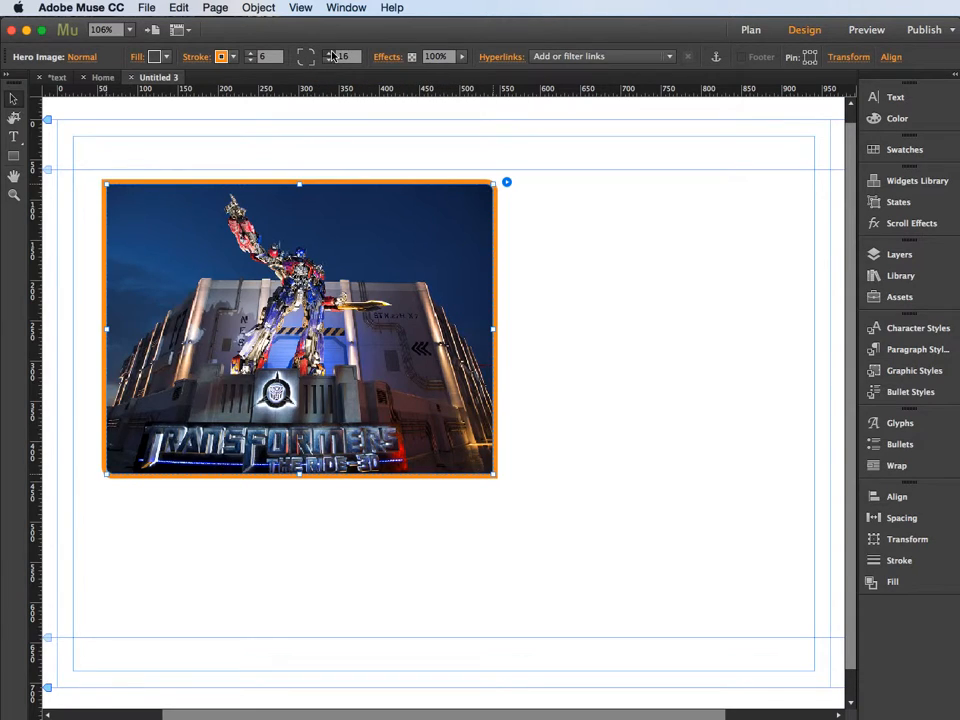
click(332, 53)
click(332, 53)
click(332, 53)
click(332, 53)
click(608, 288)
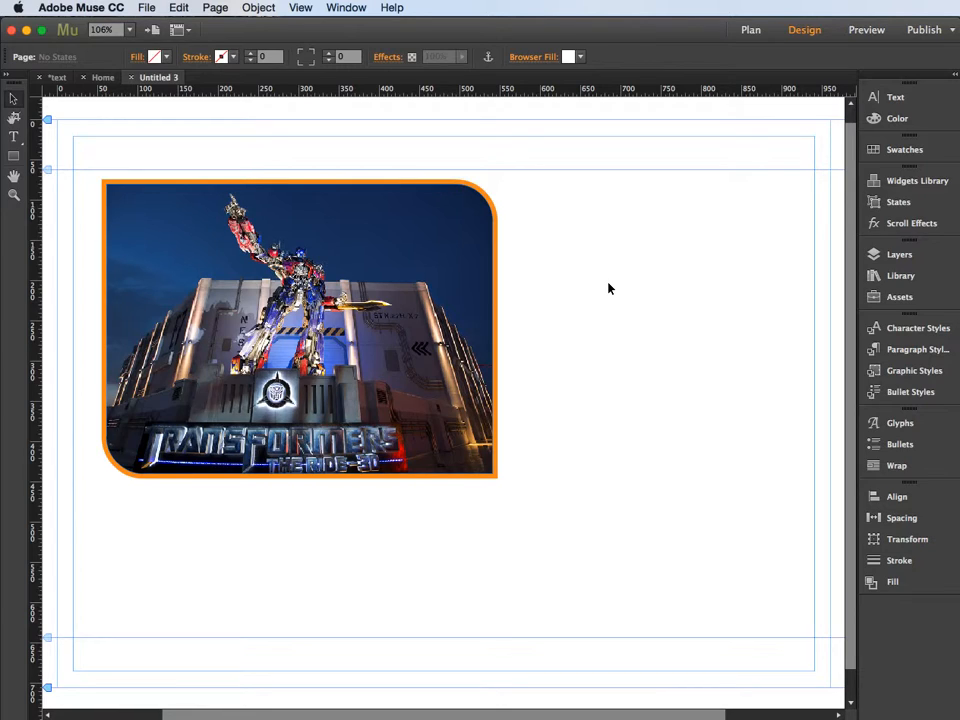
Preview the page with the slideshow in Safari, then return to Adobe Muse.
key(super+shift+e)
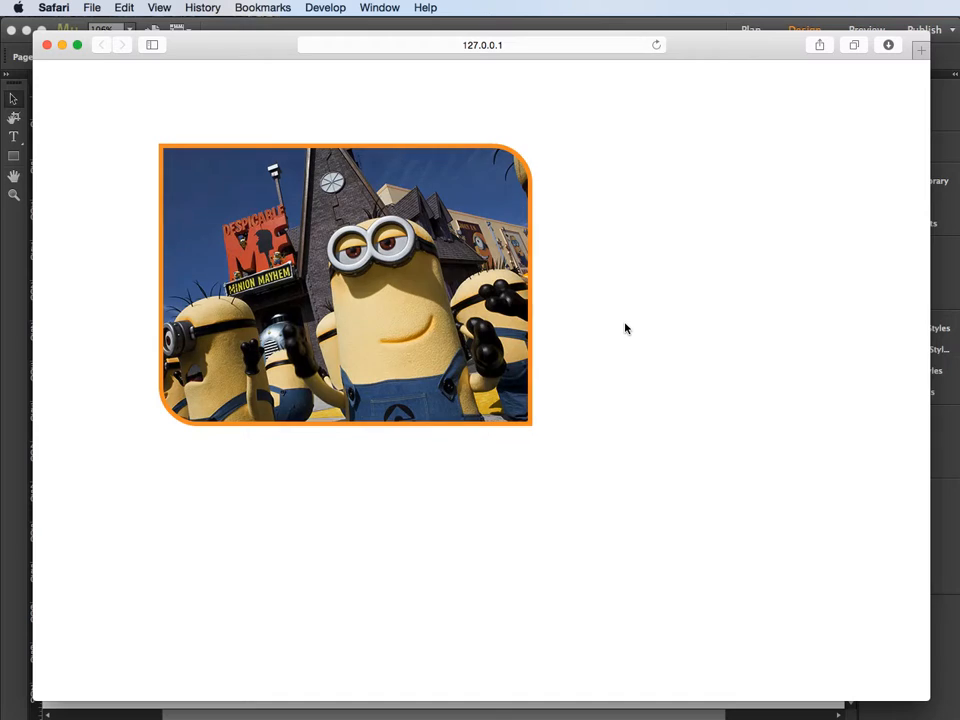
key(super+Tab)
Delete the orange-bordered slideshow and place a Fullscreen slideshow widget on the page instead.
click(424, 308)
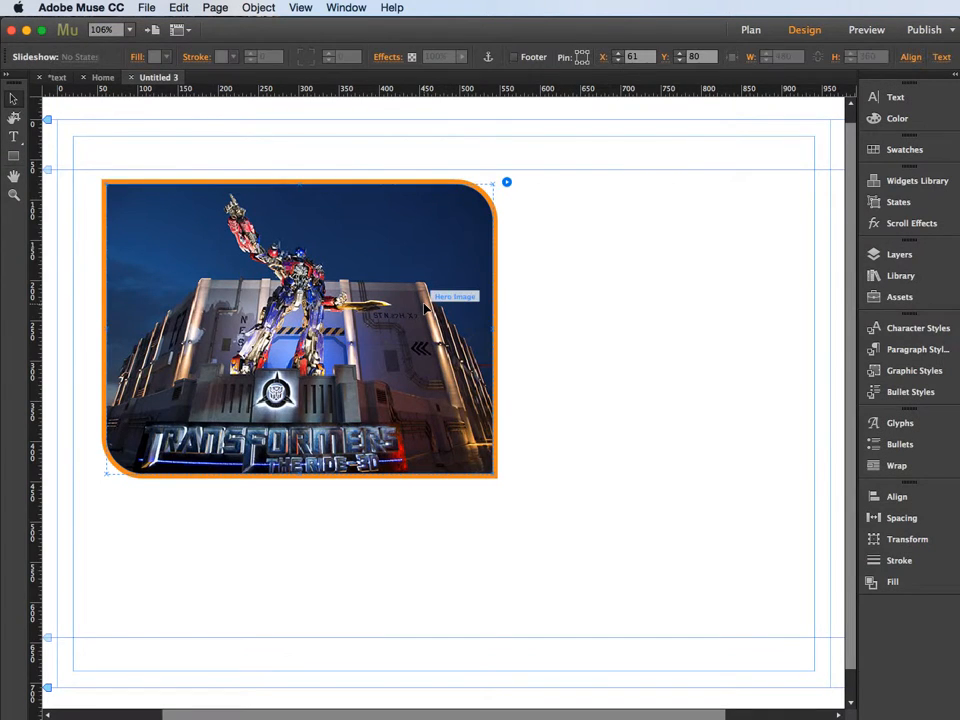
key(Delete)
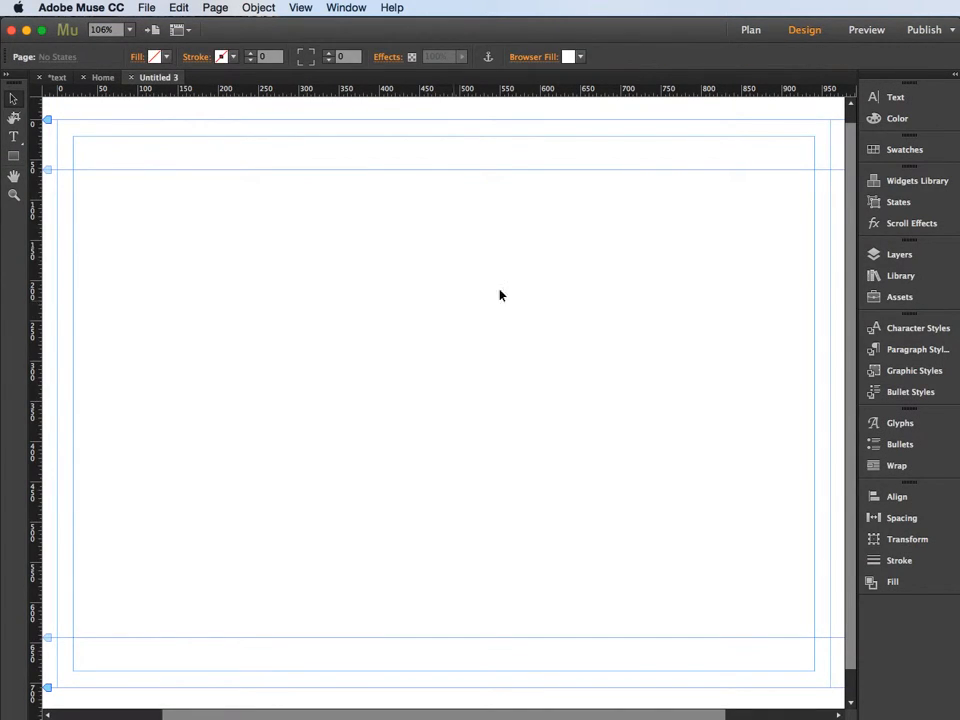
click(887, 182)
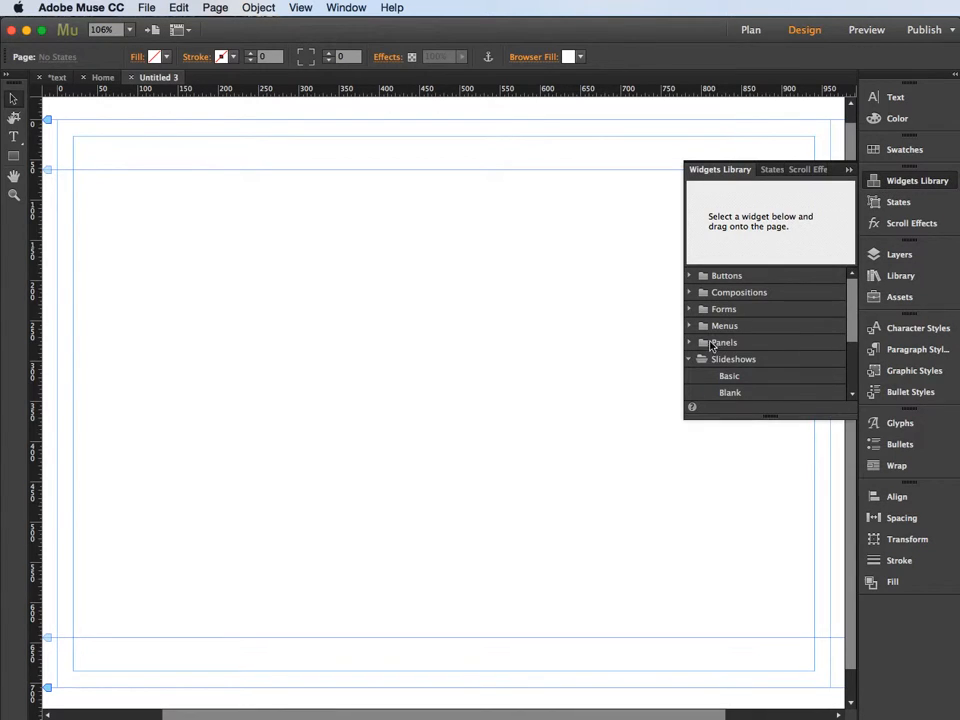
drag(853, 307, 853, 340)
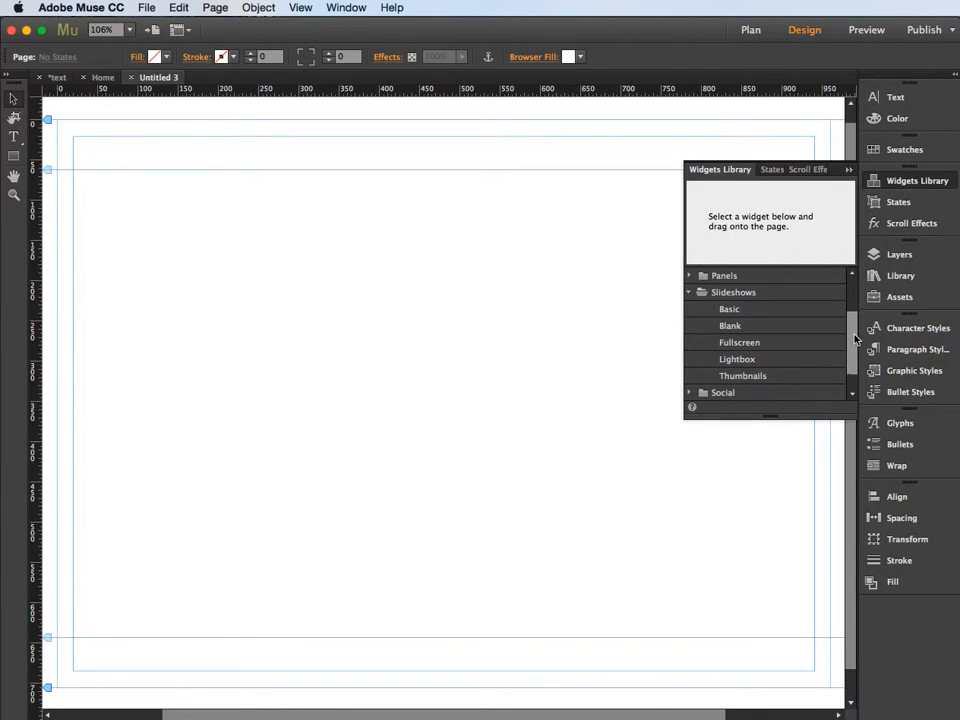
drag(737, 342, 176, 242)
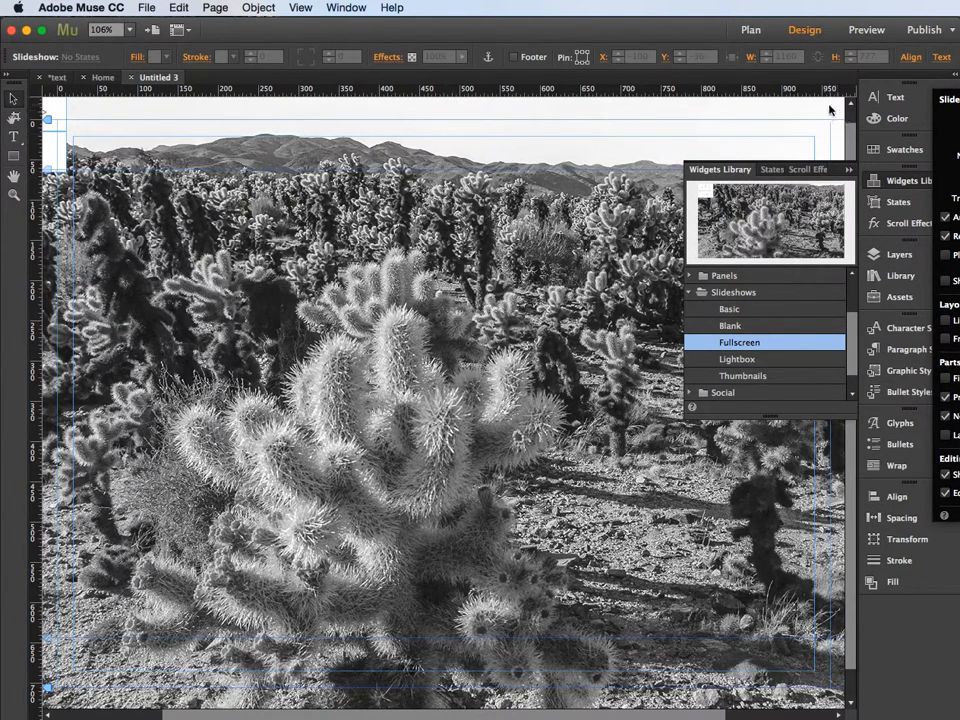
click(848, 169)
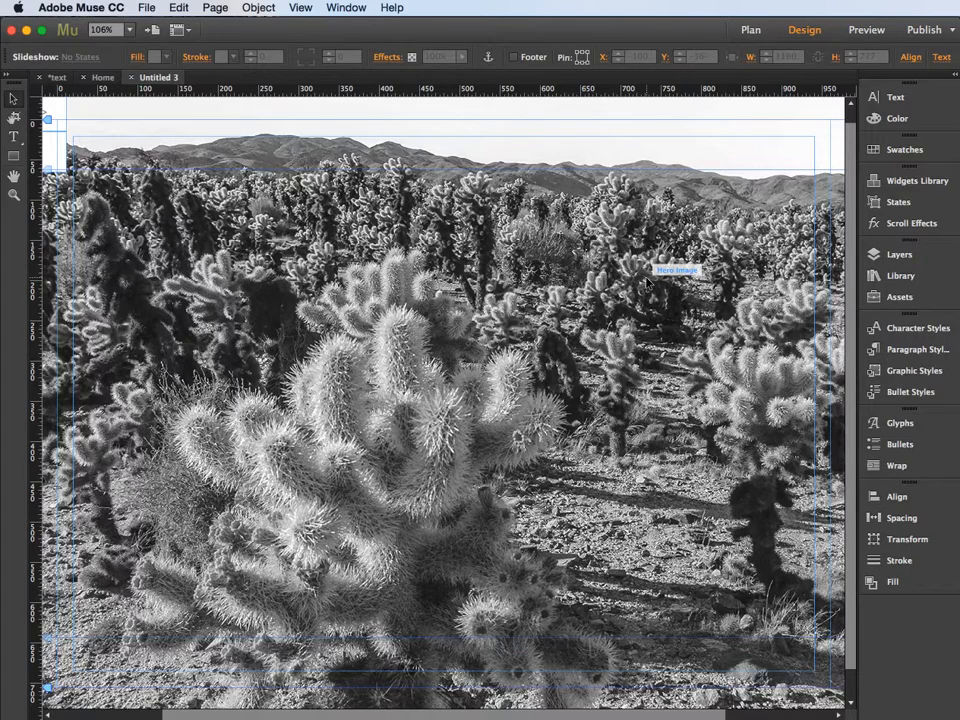
Add all nine images from the rides folder to the fullscreen slideshow.
key(super+minus)
key(super+minus)
key(super+minus)
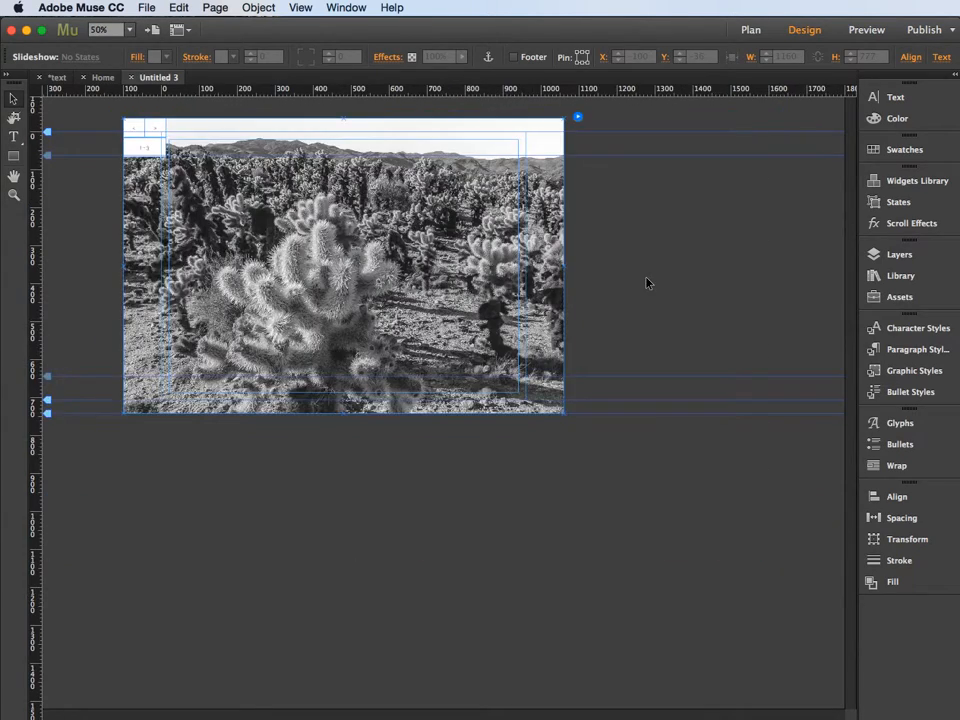
click(578, 118)
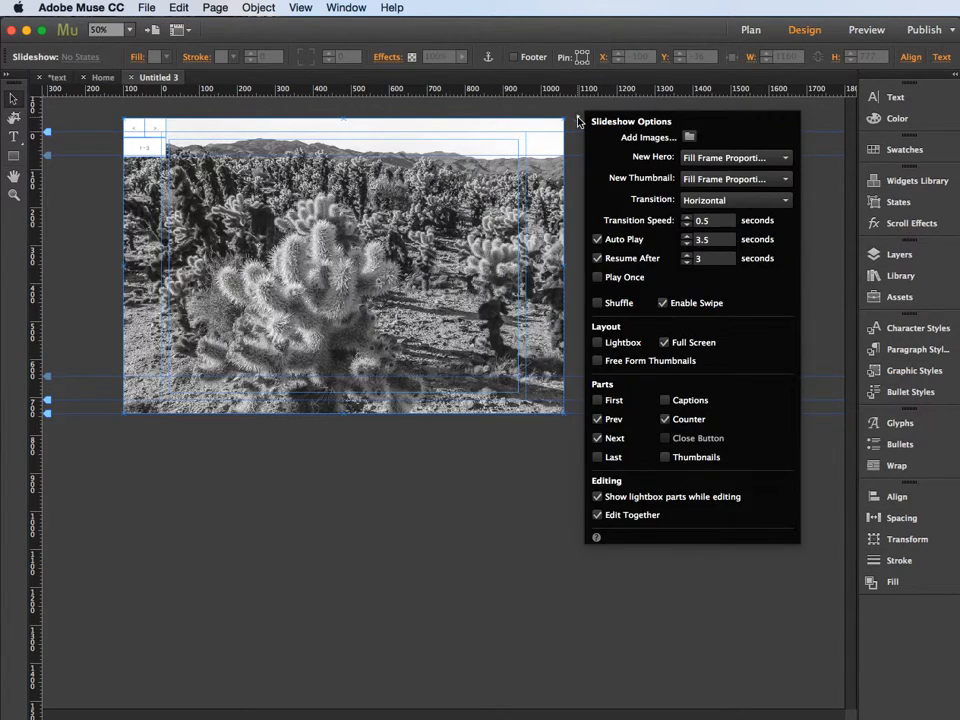
click(692, 140)
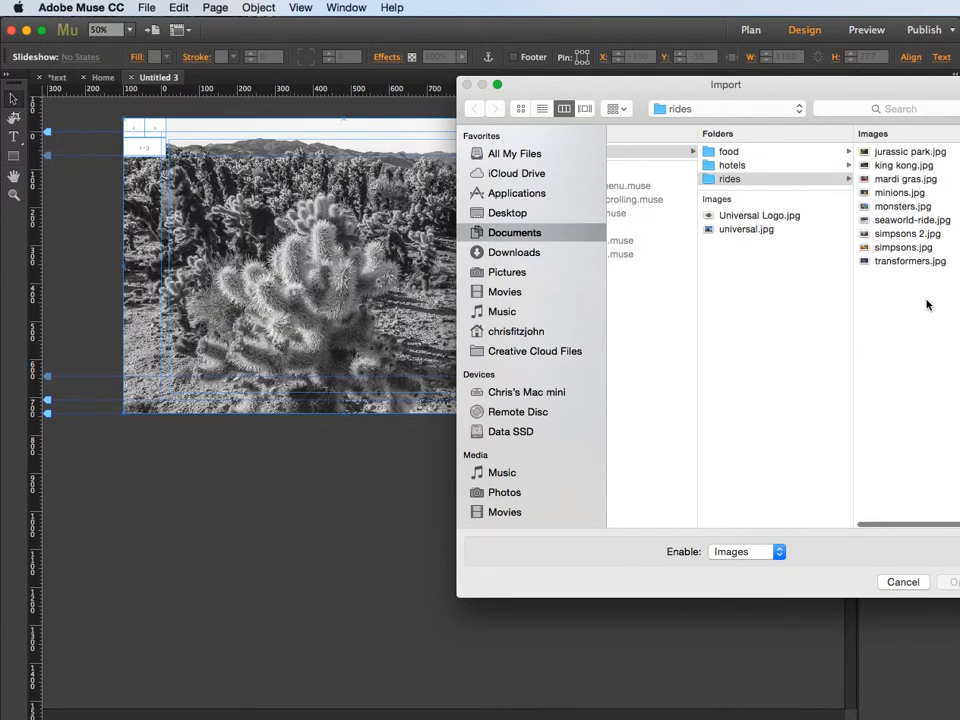
drag(926, 304, 875, 146)
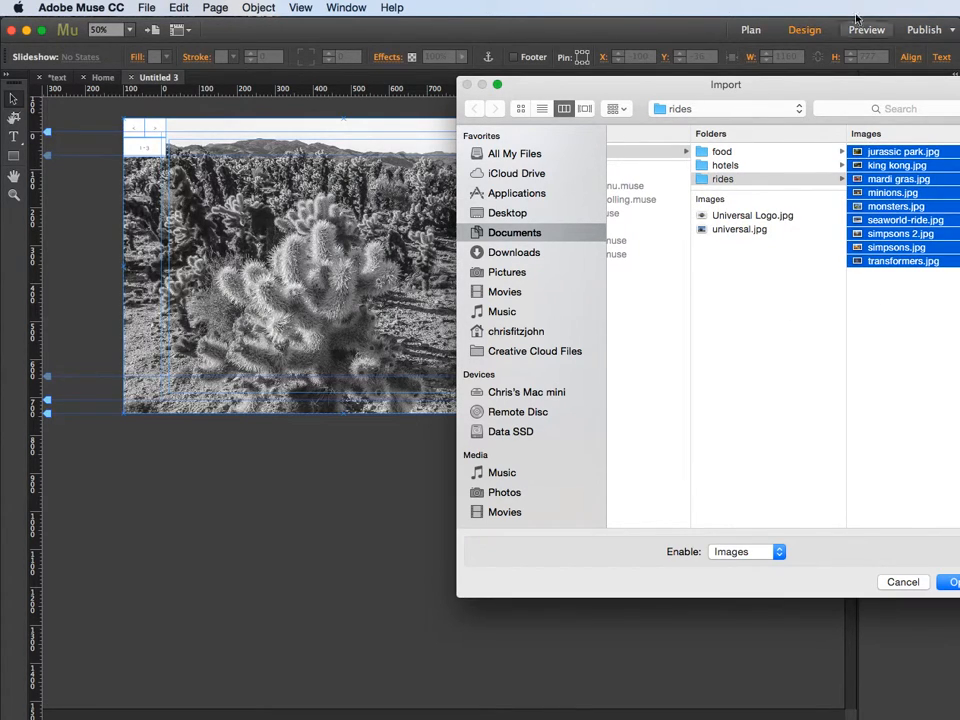
drag(833, 110, 720, 88)
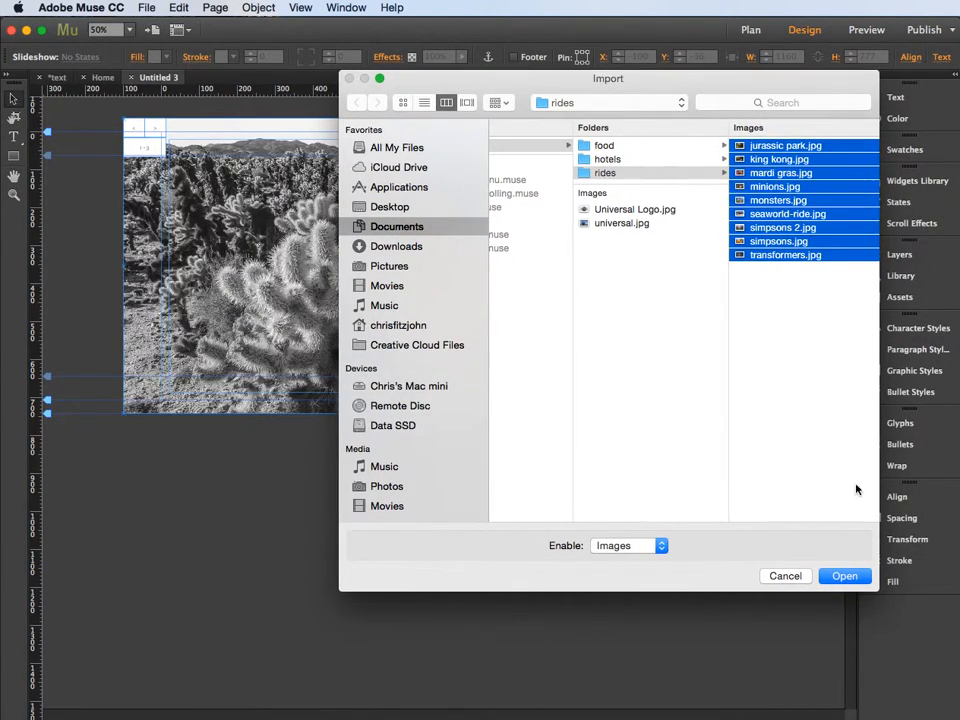
click(848, 580)
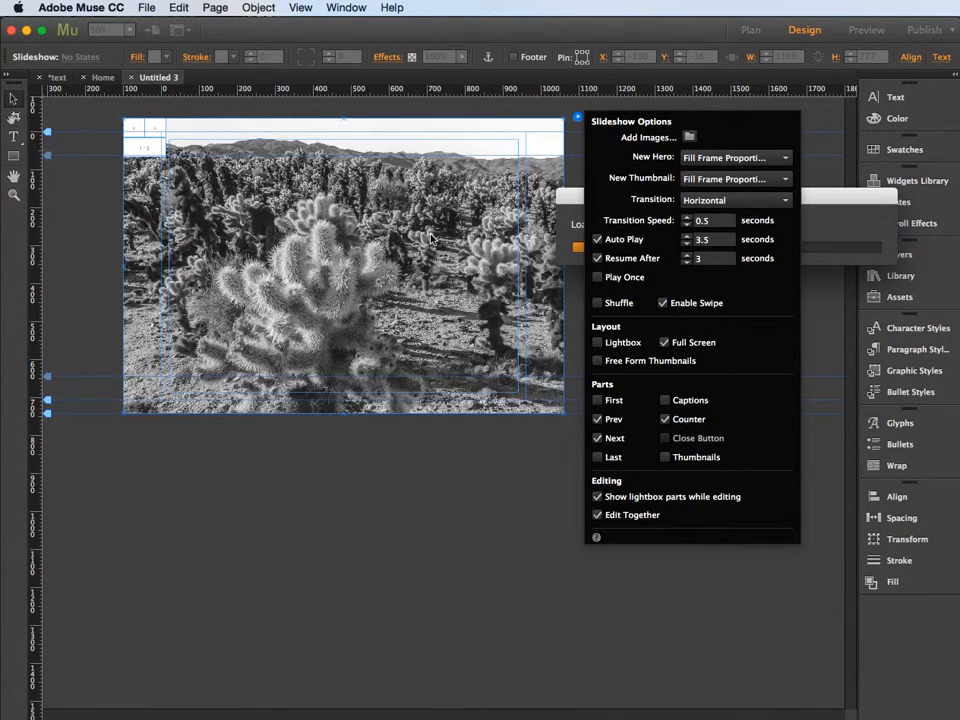
Remove the Prev, Next and Counter parts from the fullscreen slideshow.
click(597, 419)
click(665, 419)
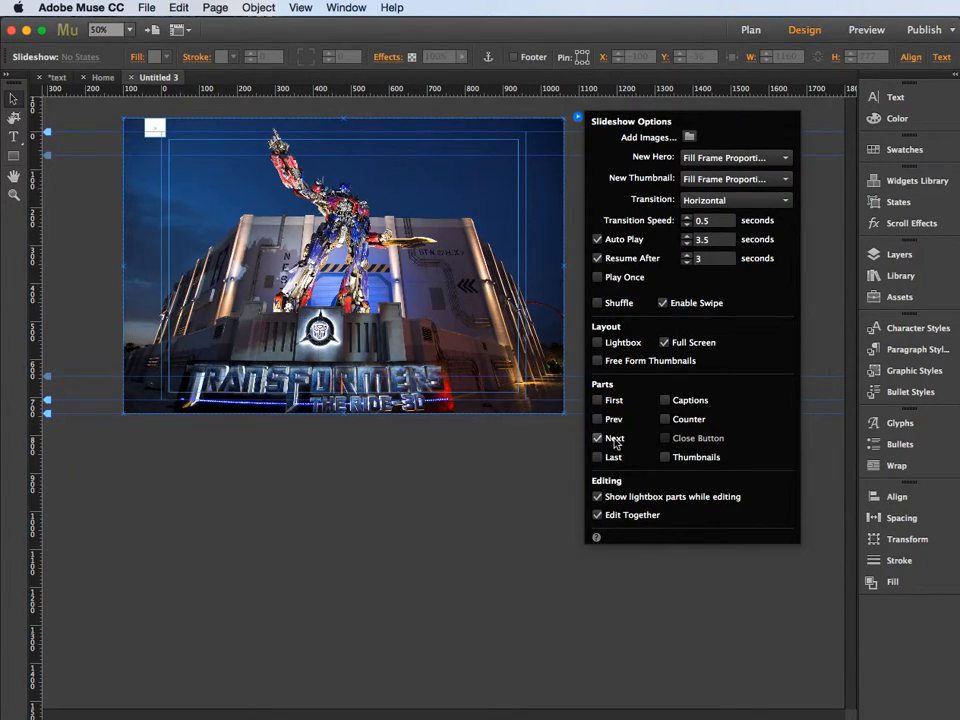
click(527, 469)
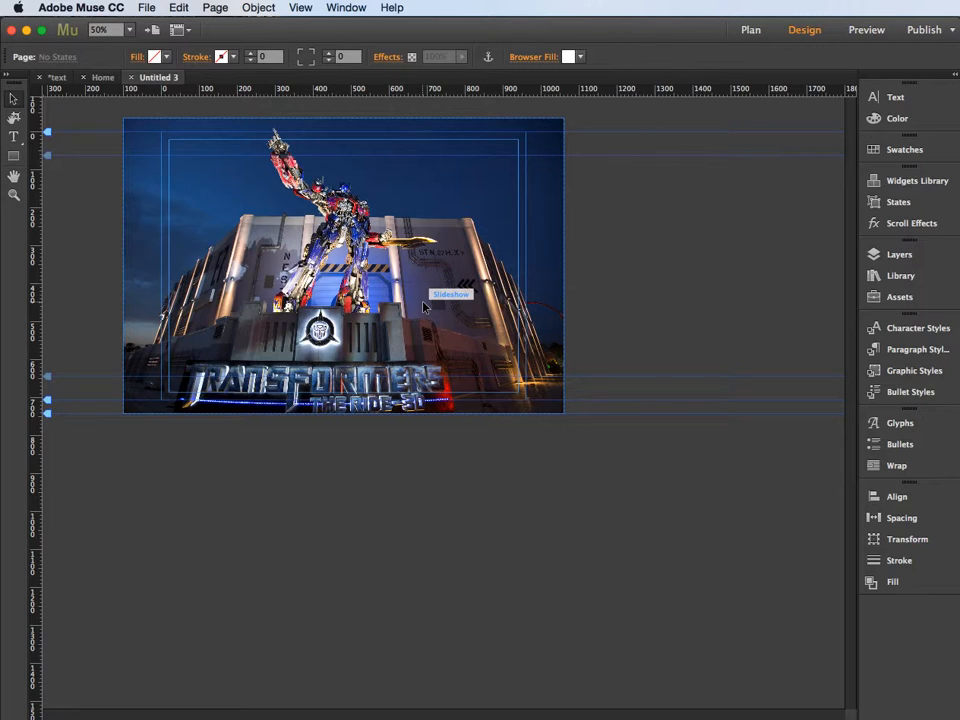
Preview the fullscreen slideshow in Safari, enlarge the browser window slightly, and return to Adobe Muse.
key(super+Tab)
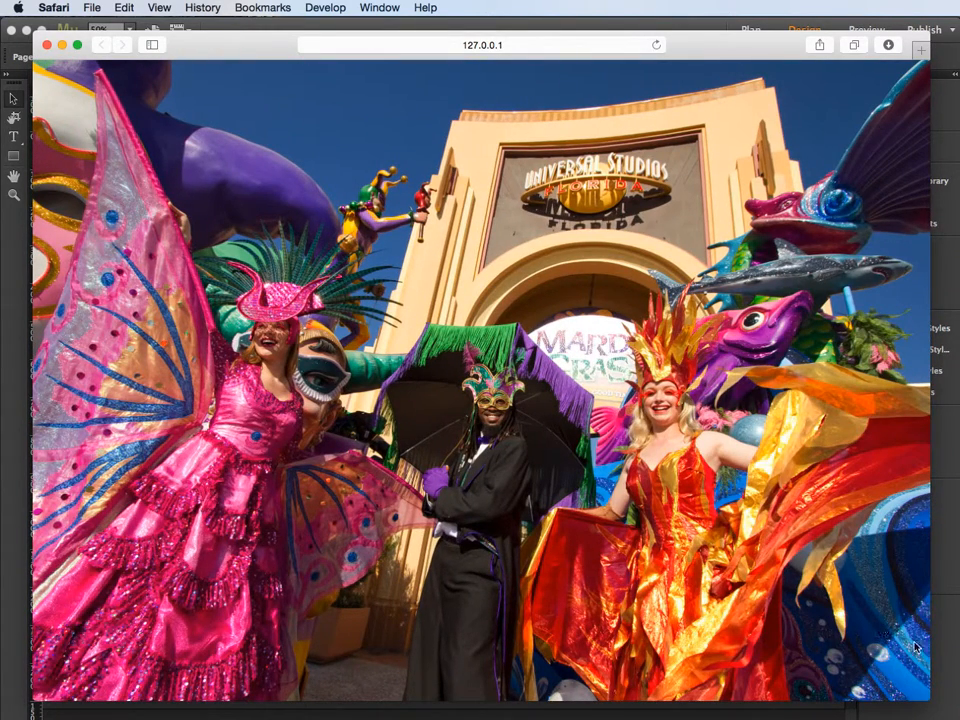
mouse_move(926, 702)
mouse_down()
mouse_move(733, 579)
mouse_move(613, 447)
mouse_move(497, 377)
mouse_move(810, 632)
mouse_move(930, 711)
mouse_up()
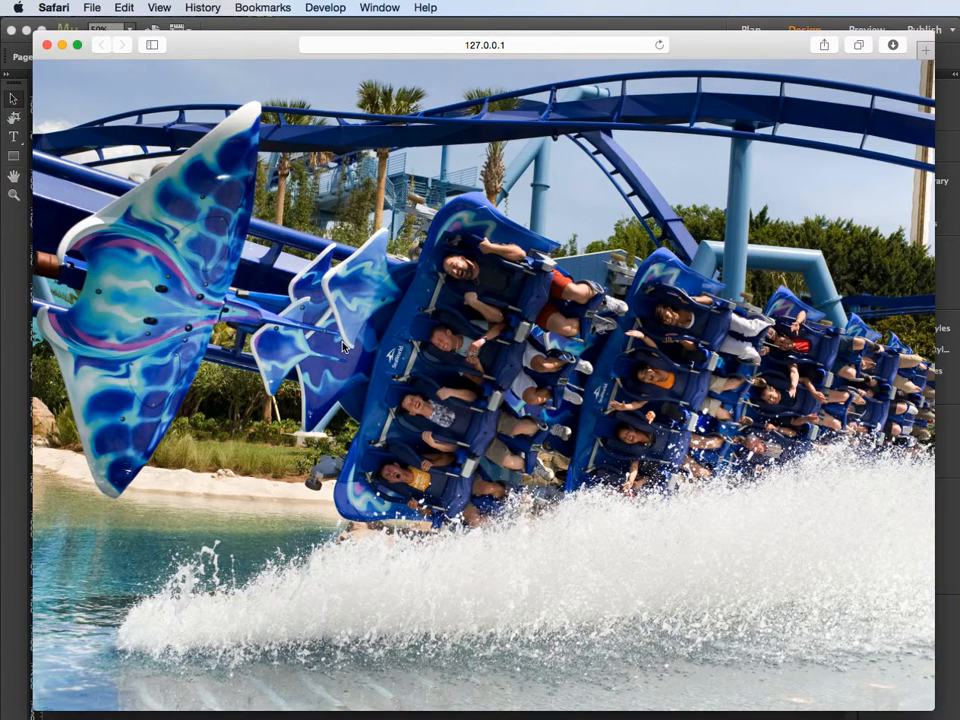
key(super+Tab)
Delete the fullscreen slideshow and place a Lightbox slideshow widget on the page instead.
click(433, 262)
click(433, 262)
key(Delete)
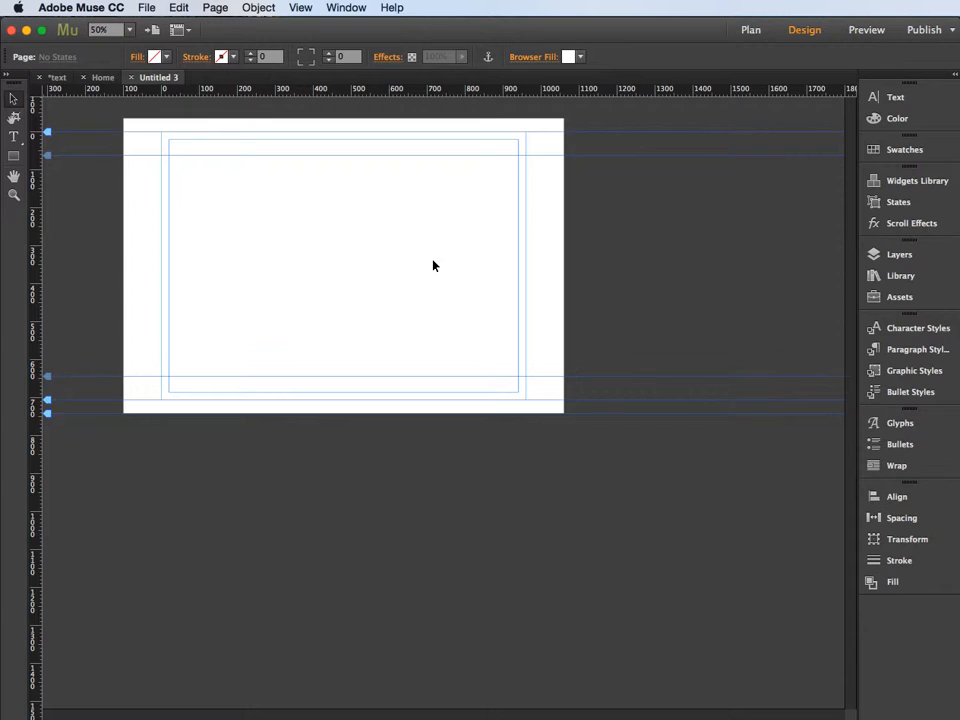
key(super+0)
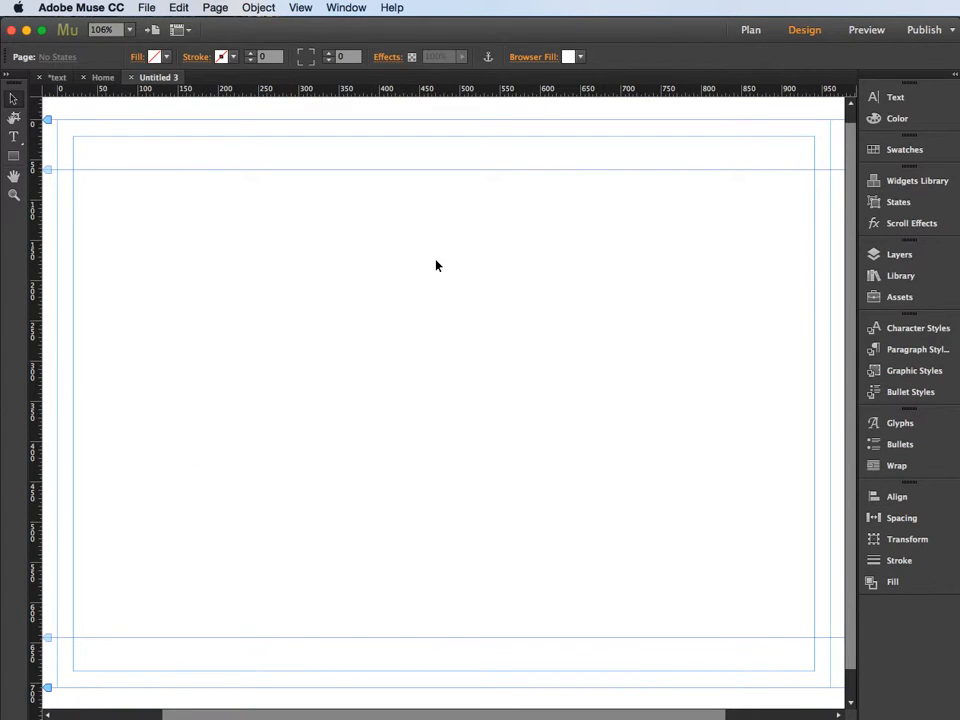
click(903, 184)
drag(849, 317, 853, 352)
drag(735, 362, 306, 298)
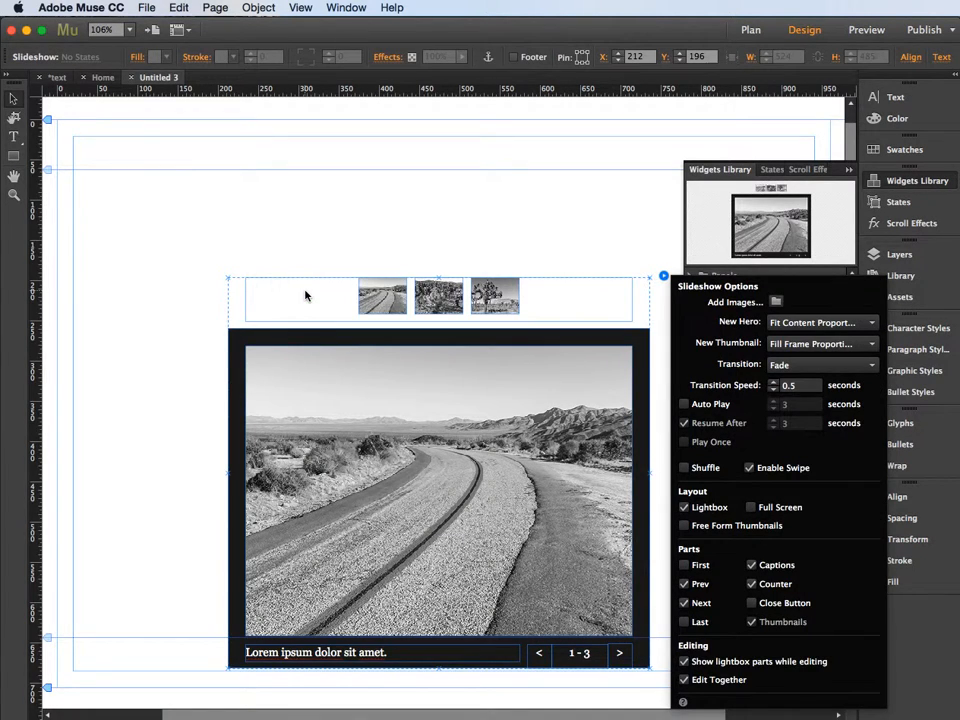
Add all nine images from the rides folder to the lightbox slideshow and move it to about X 135, Y 78.
click(777, 303)
drag(840, 85, 707, 84)
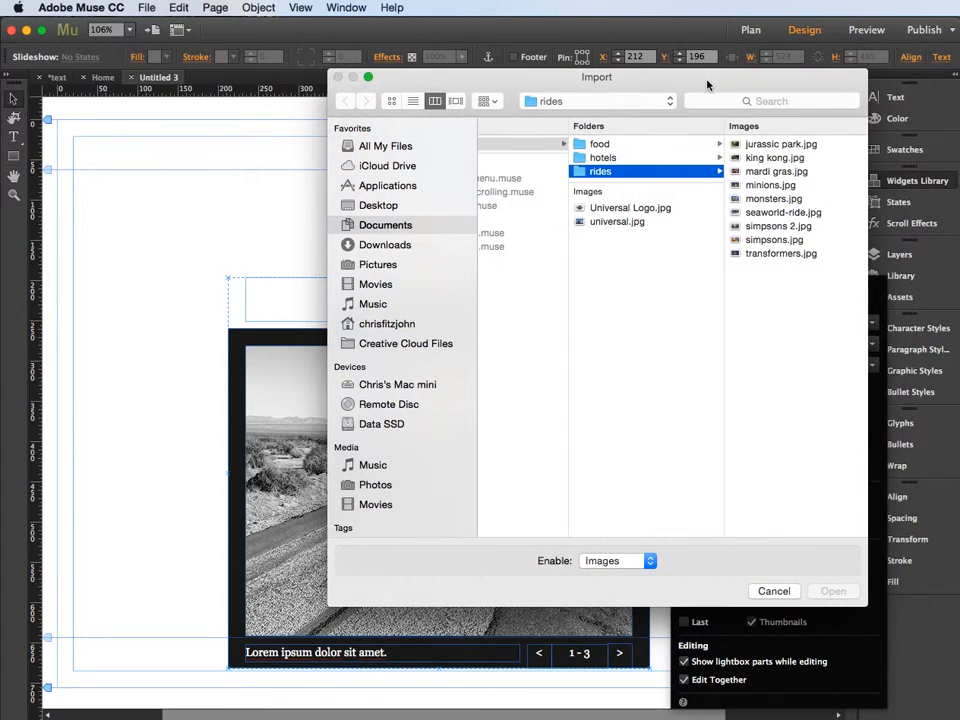
click(780, 306)
key(super+a)
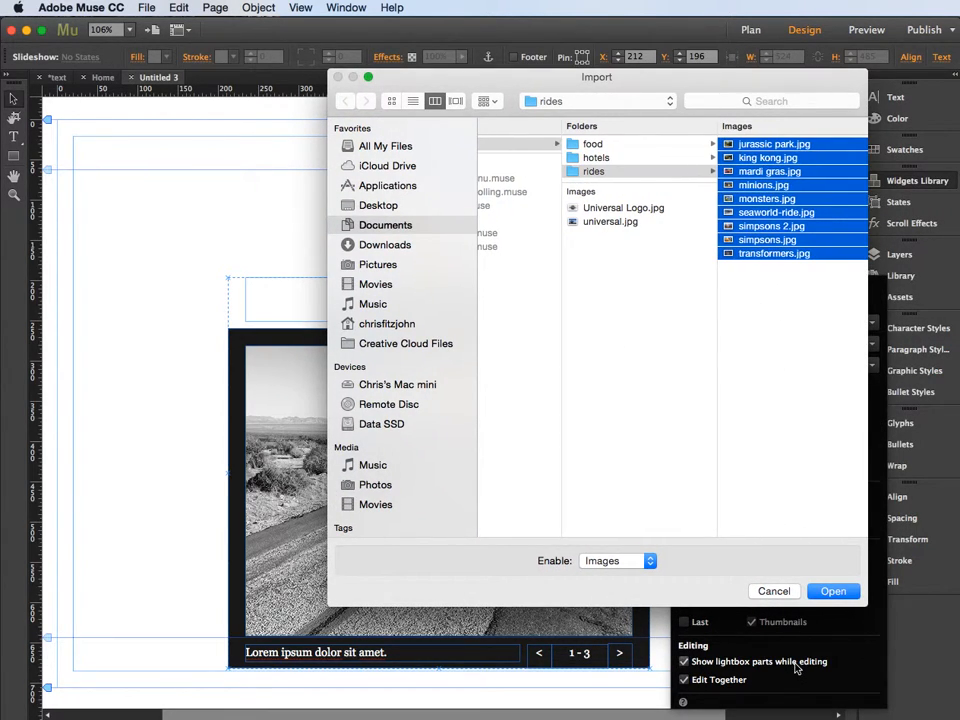
click(833, 592)
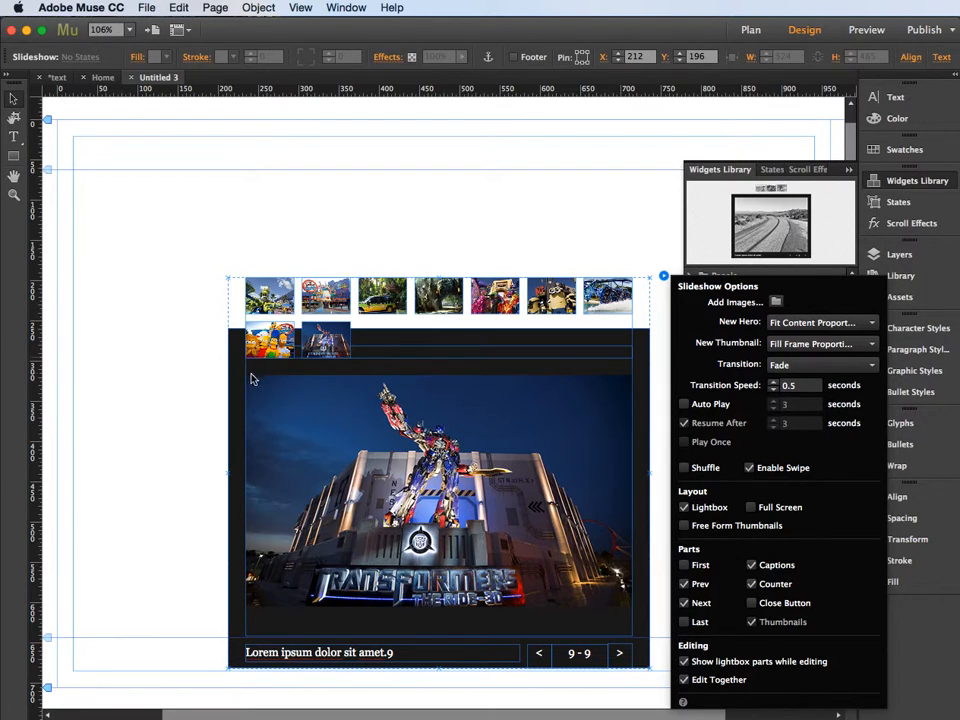
click(213, 296)
drag(234, 397, 172, 300)
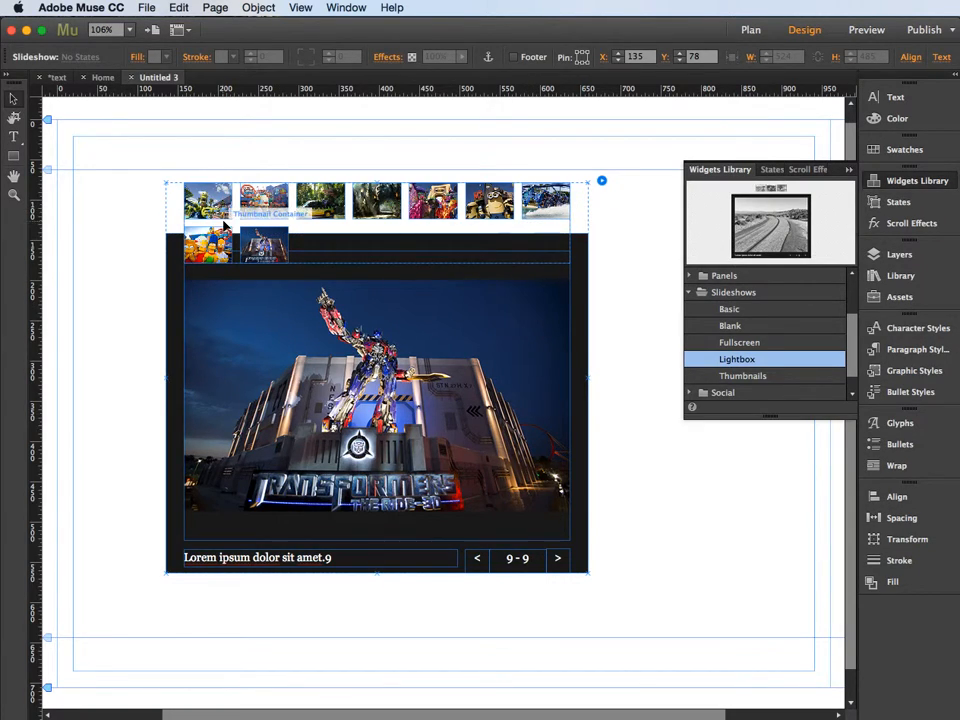
View several slides in the lightbox slideshow through their thumbnails, ending with the SeaWorld ride.
click(262, 205)
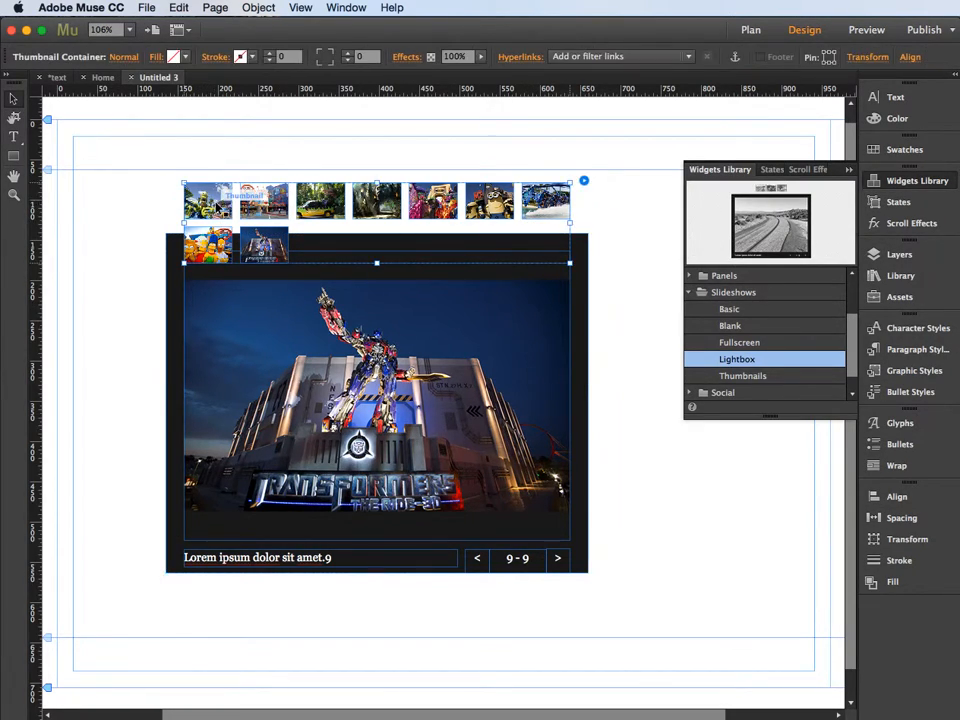
click(262, 205)
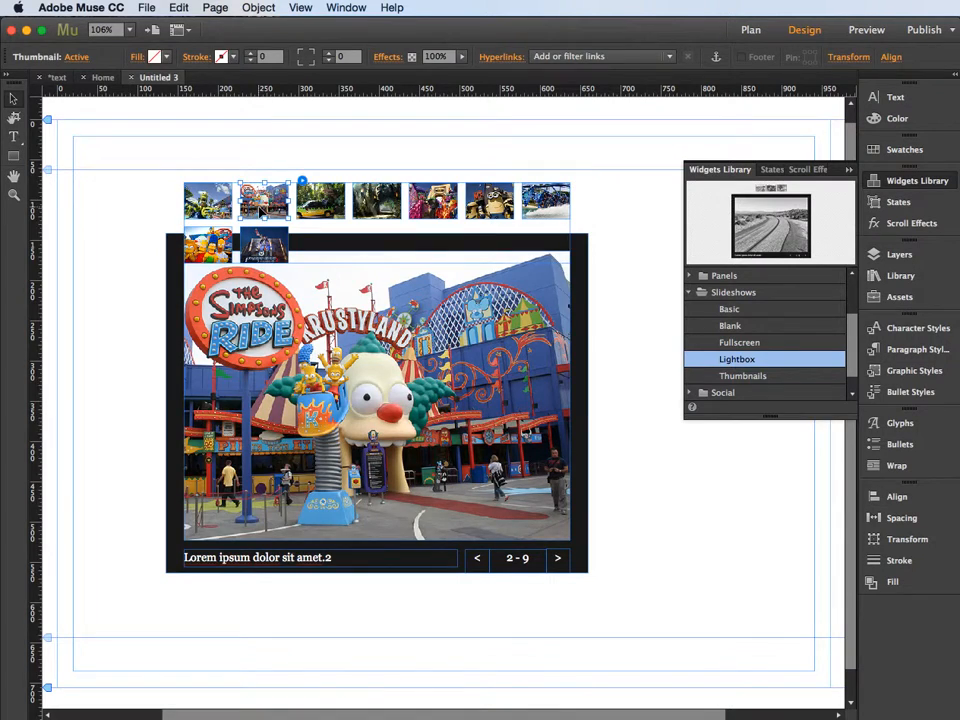
click(315, 211)
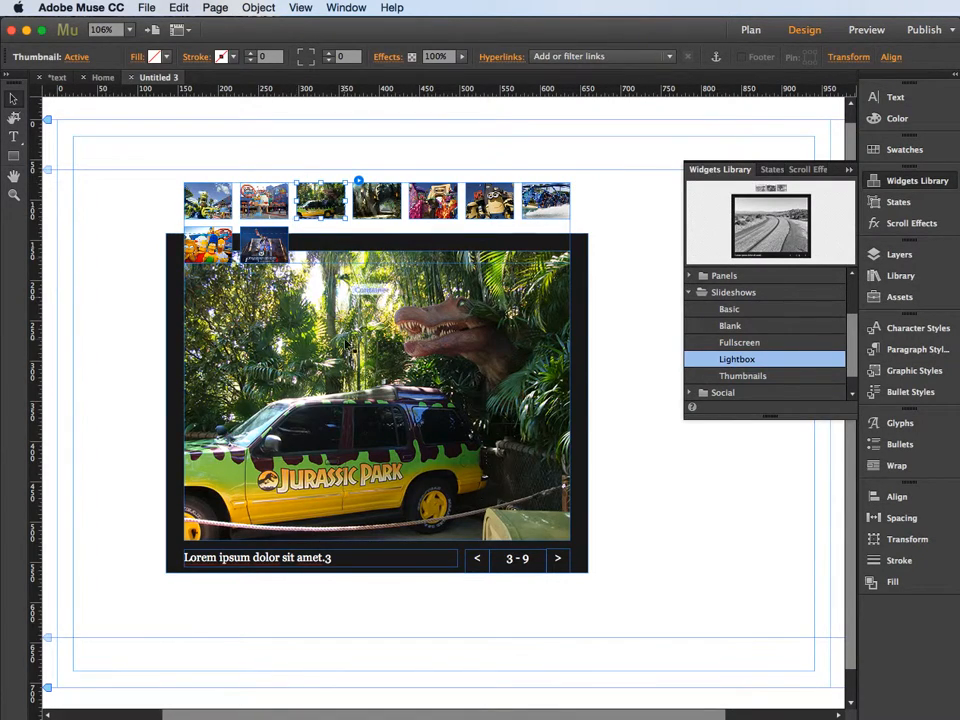
click(375, 212)
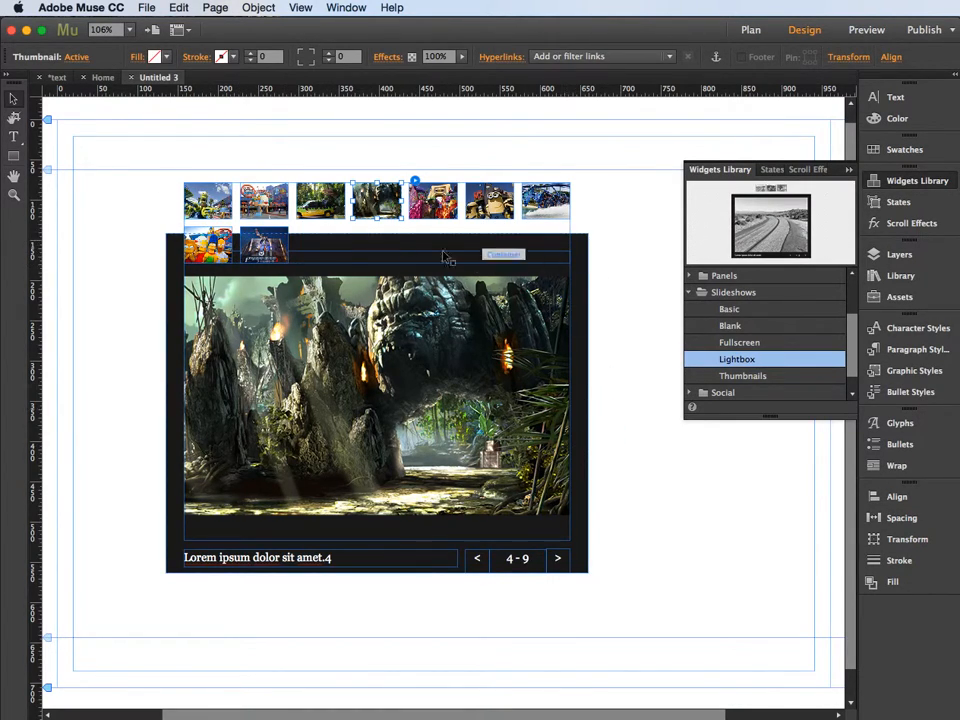
click(545, 212)
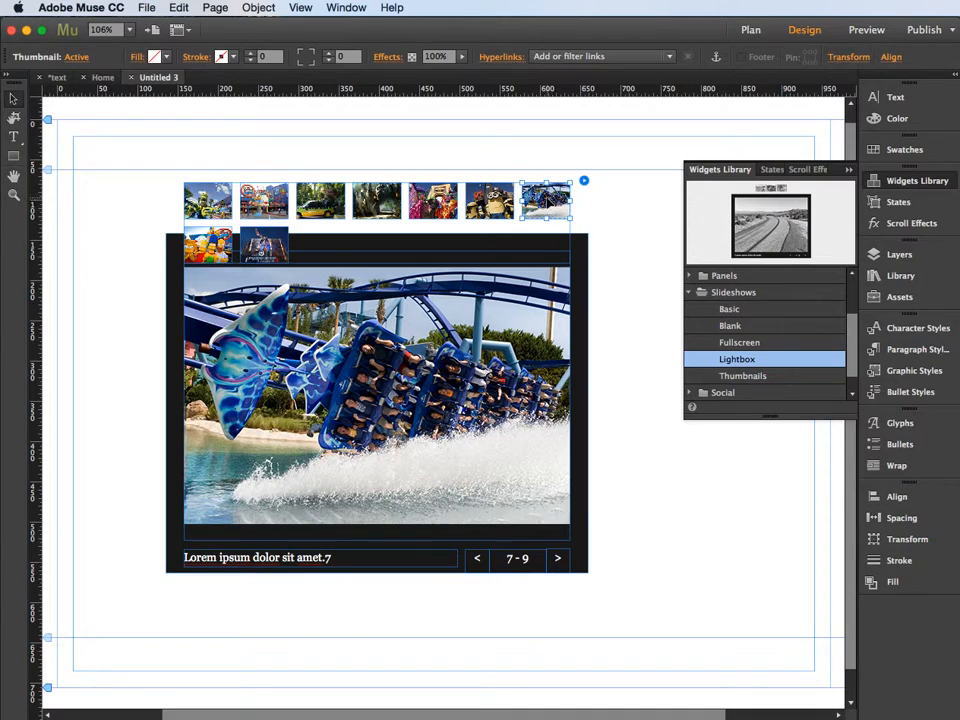
Widen the thumbnail container on both sides to fit all nine thumbnails in one row, and position it directly above the hero image container.
click(424, 180)
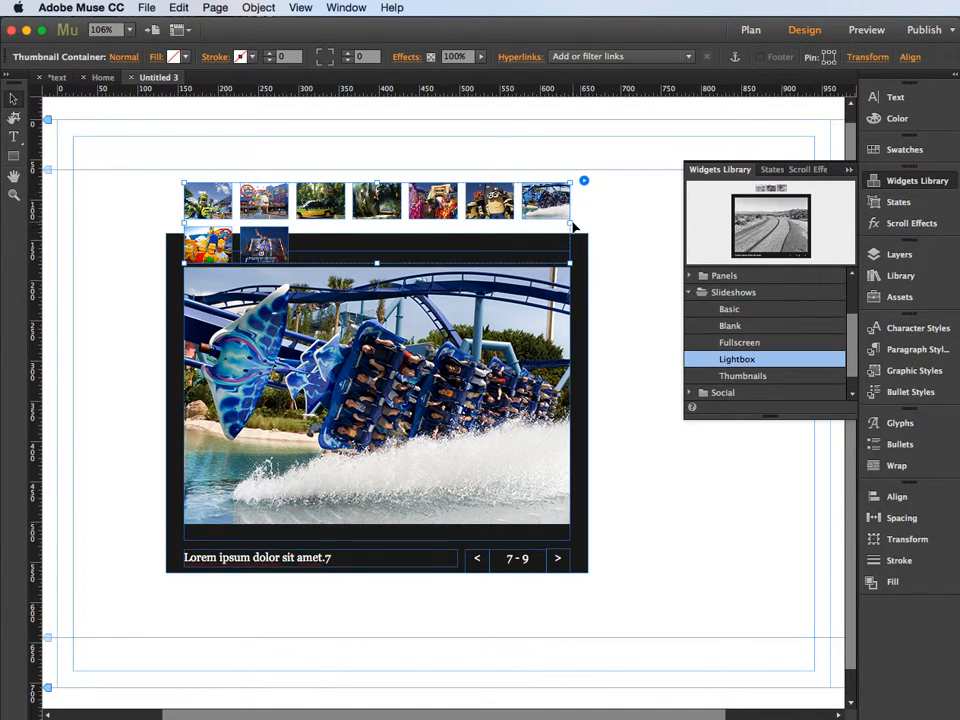
drag(569, 223, 604, 223)
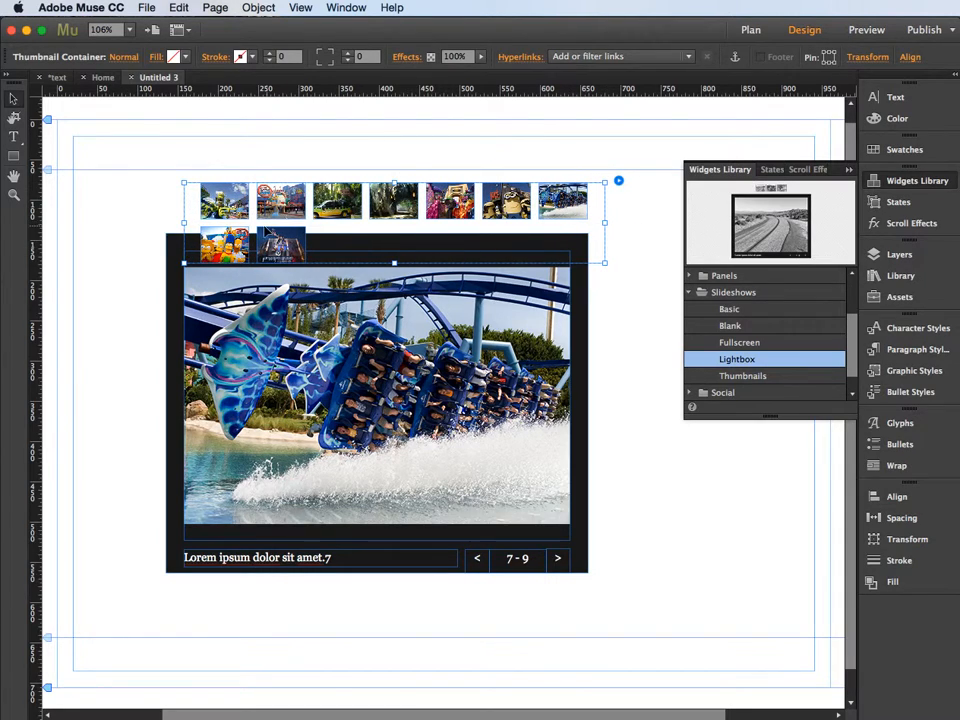
drag(184, 222, 131, 222)
drag(604, 222, 637, 222)
drag(383, 262, 362, 196)
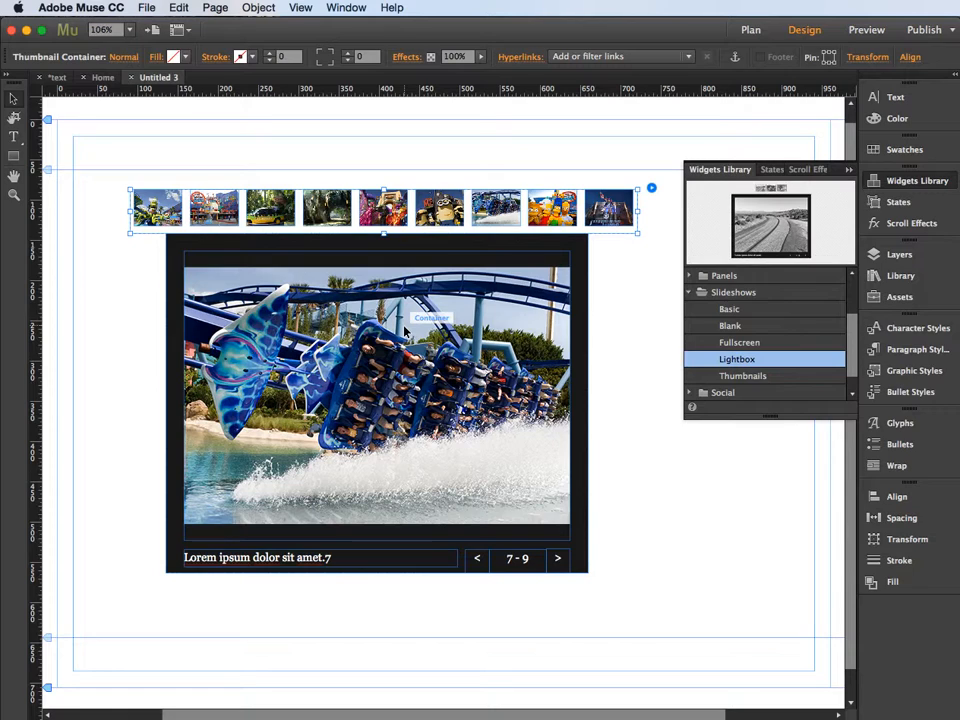
Preview the page in Safari, open thumbnails in the lightbox, step through and close it, and return to Adobe Muse.
key(super+shift+e)
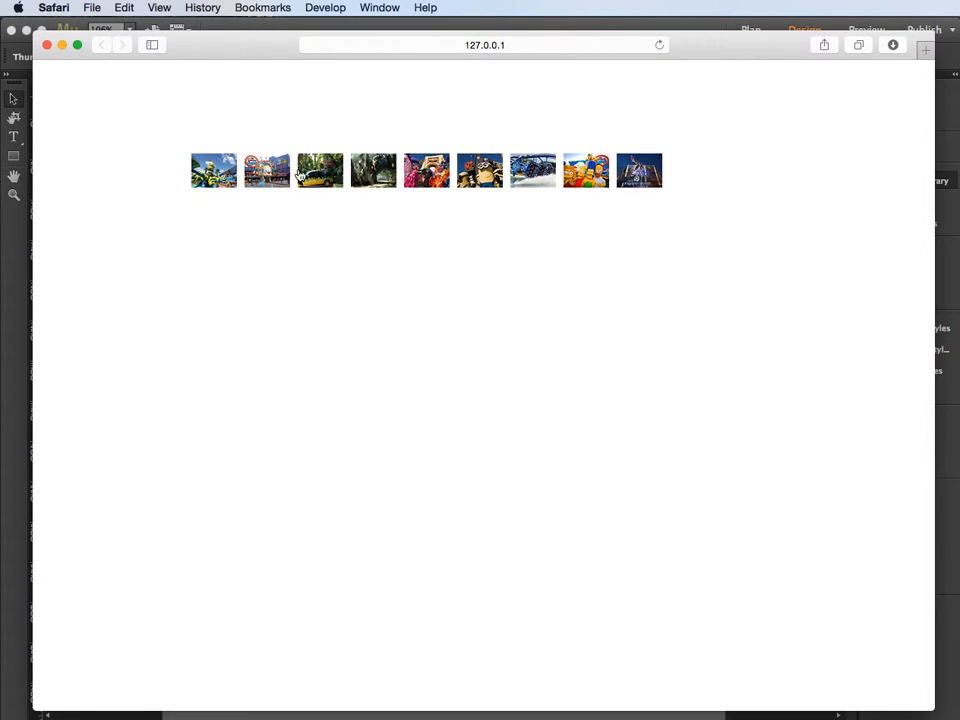
click(385, 176)
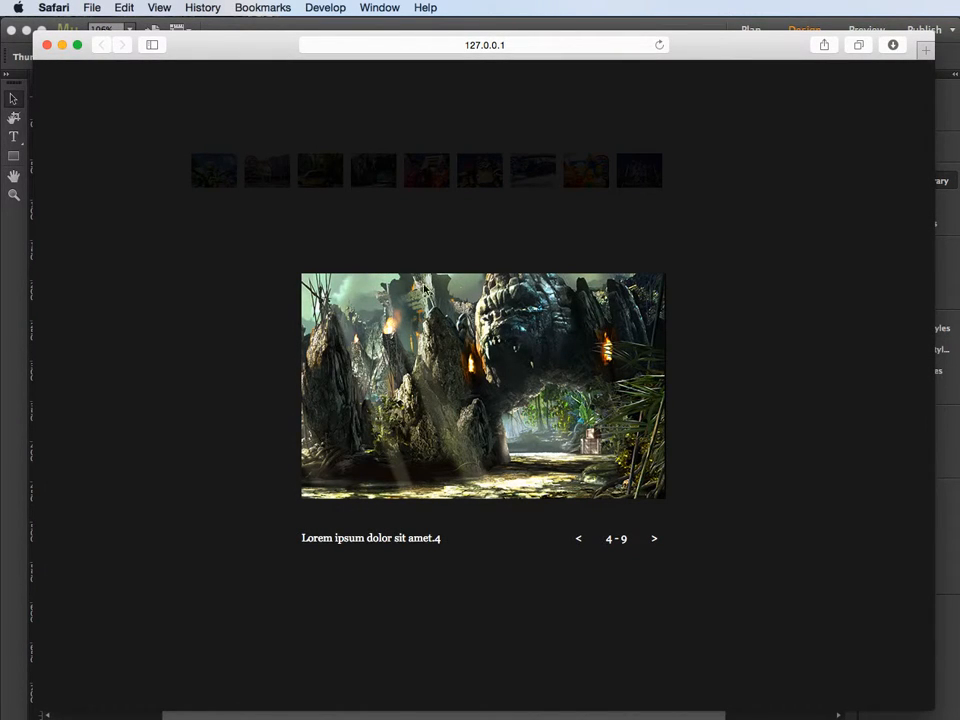
click(654, 541)
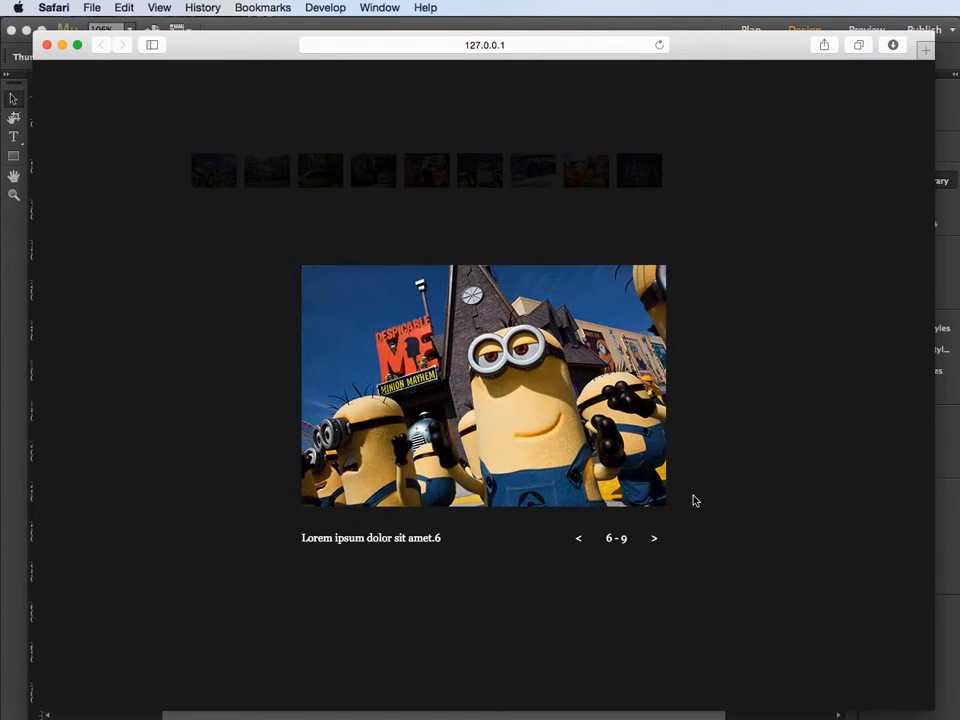
click(726, 463)
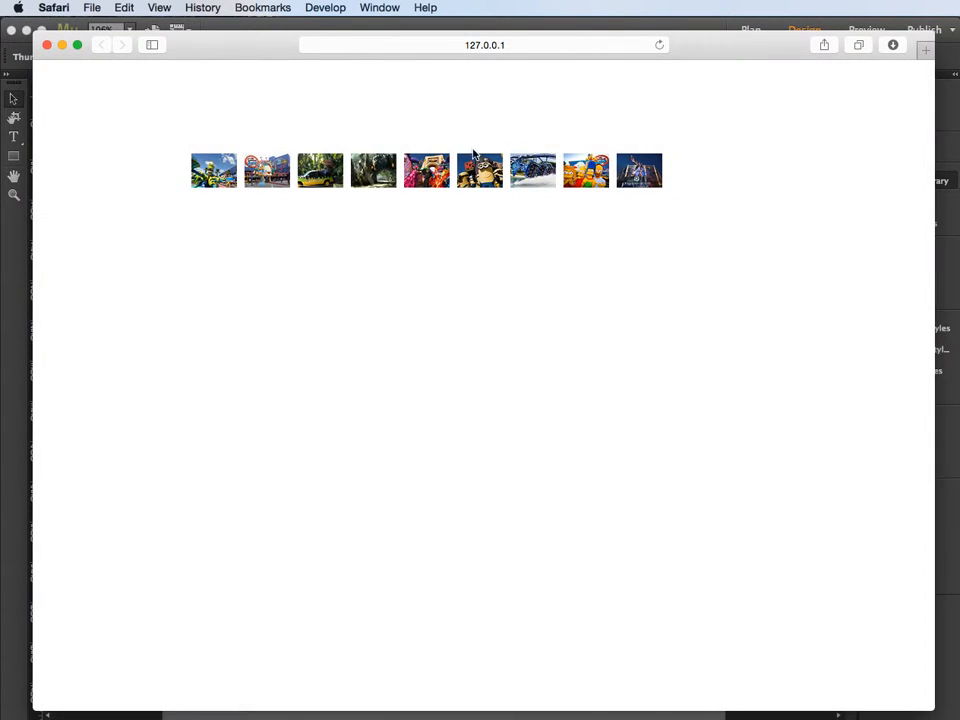
click(488, 178)
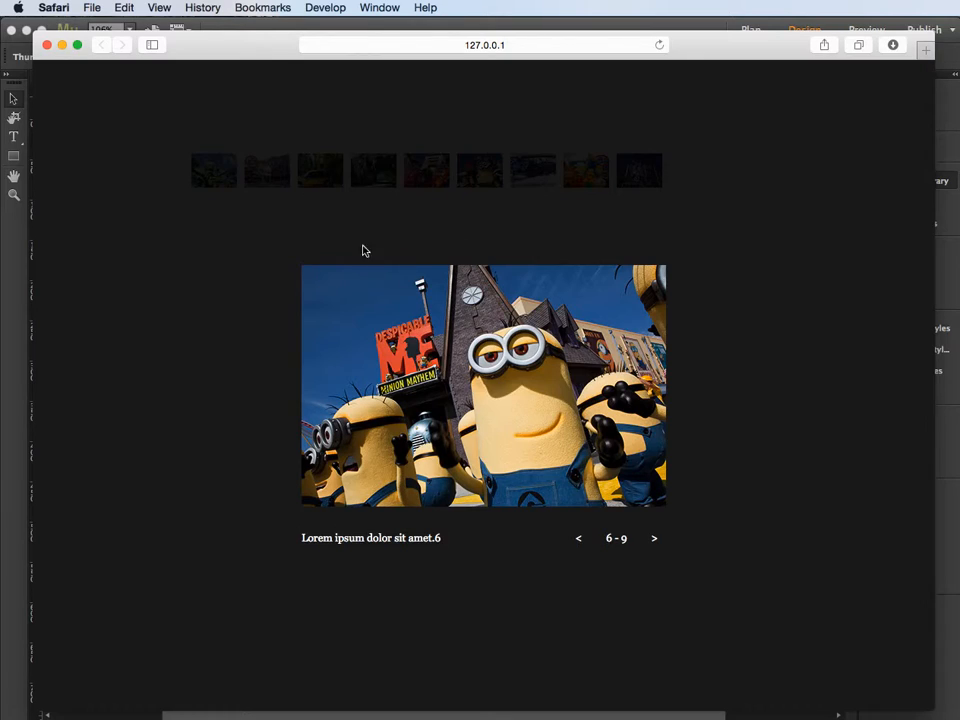
key(super+Tab)
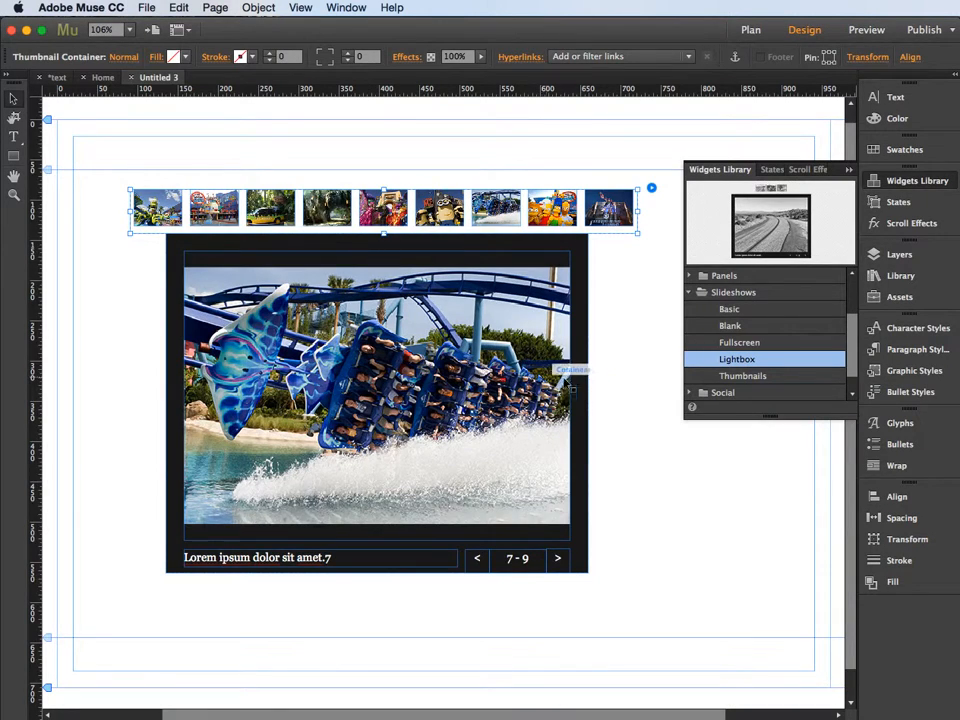
Delete the whole lightbox slideshow from the page.
click(587, 374)
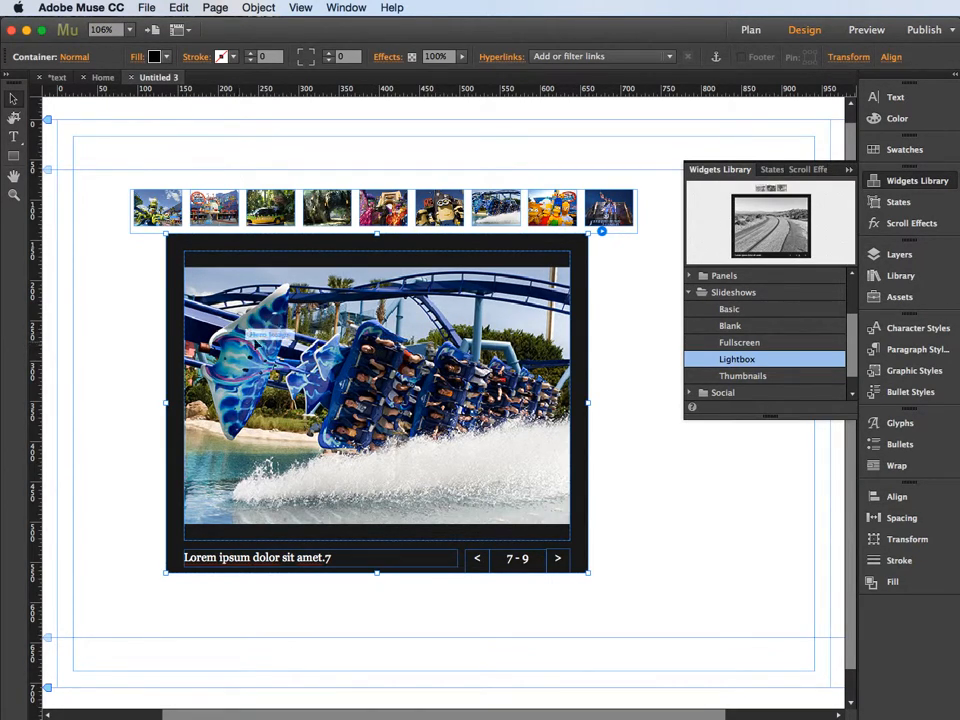
click(637, 383)
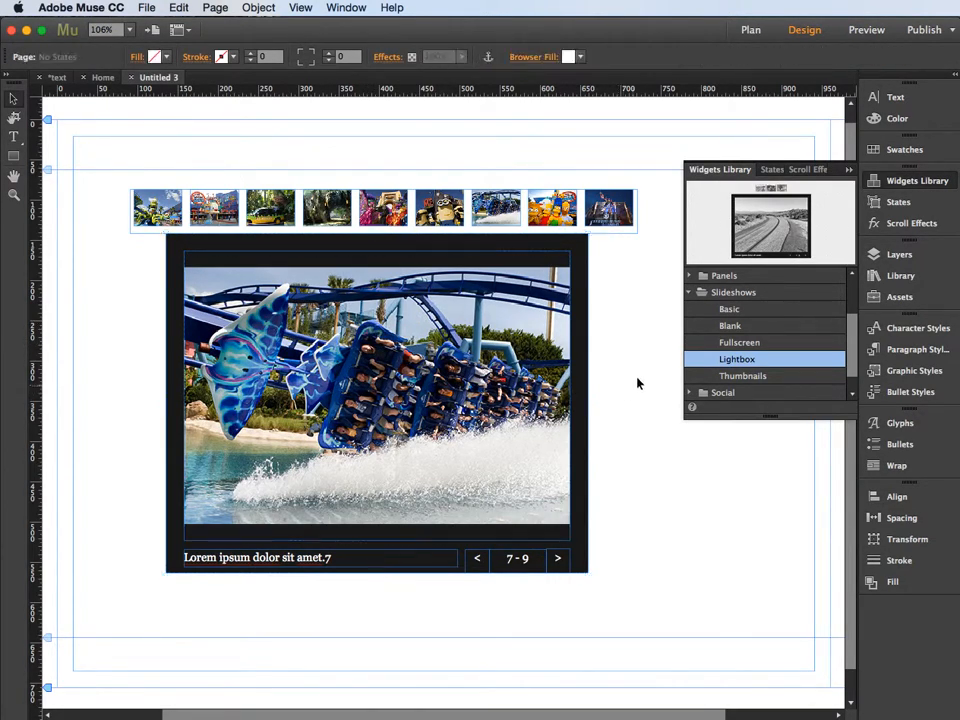
click(599, 262)
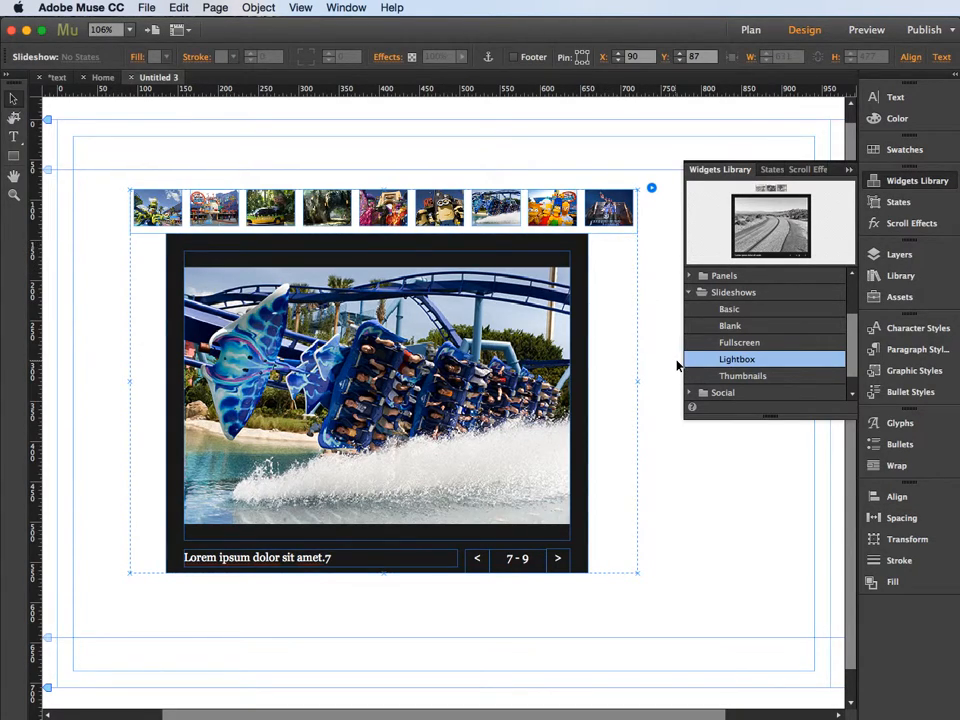
key(Delete)
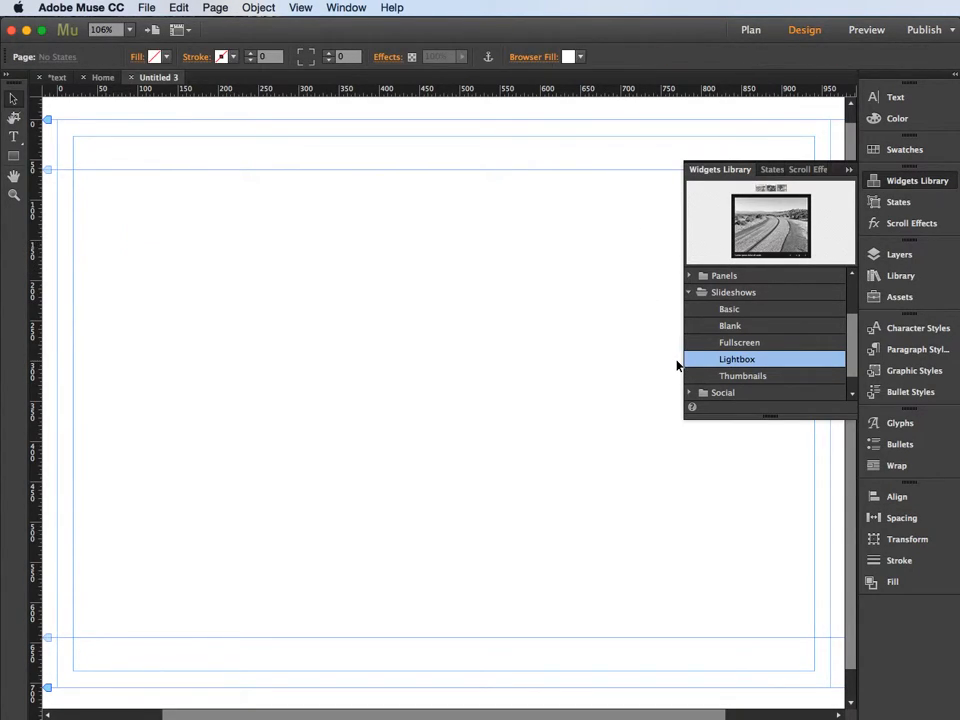
Place a Blank slideshow widget on the empty page.
click(849, 170)
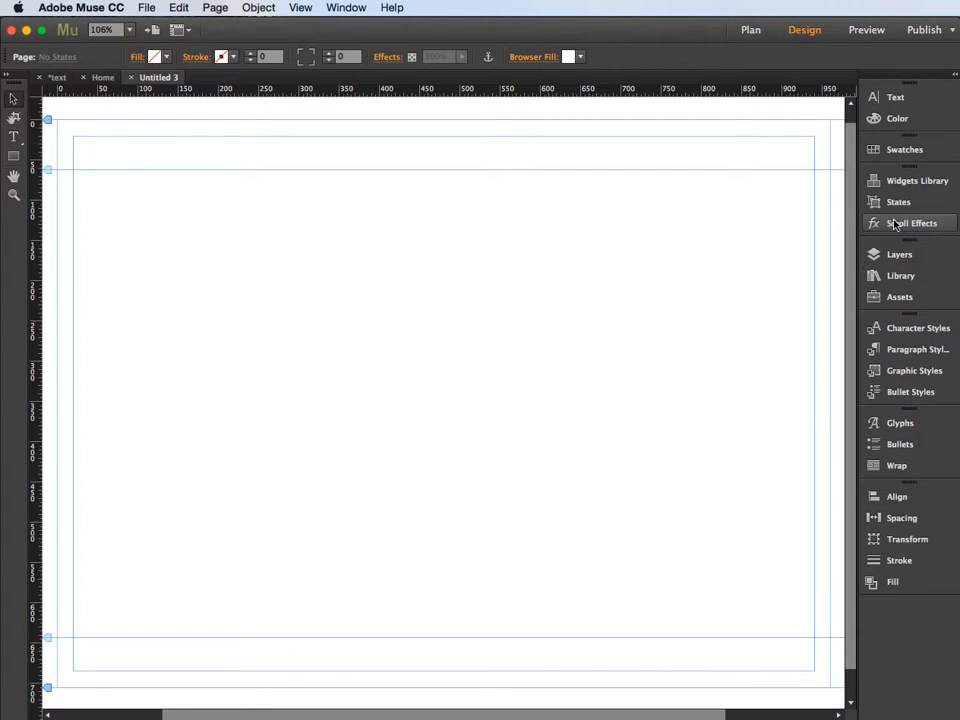
click(905, 184)
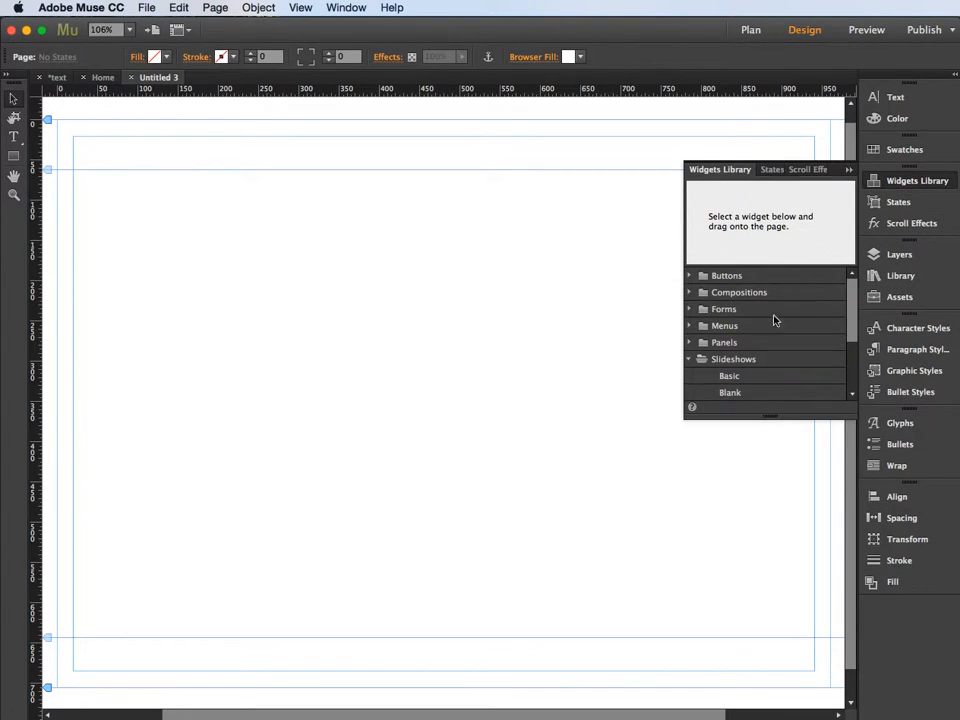
scroll(857, 312, down, 2)
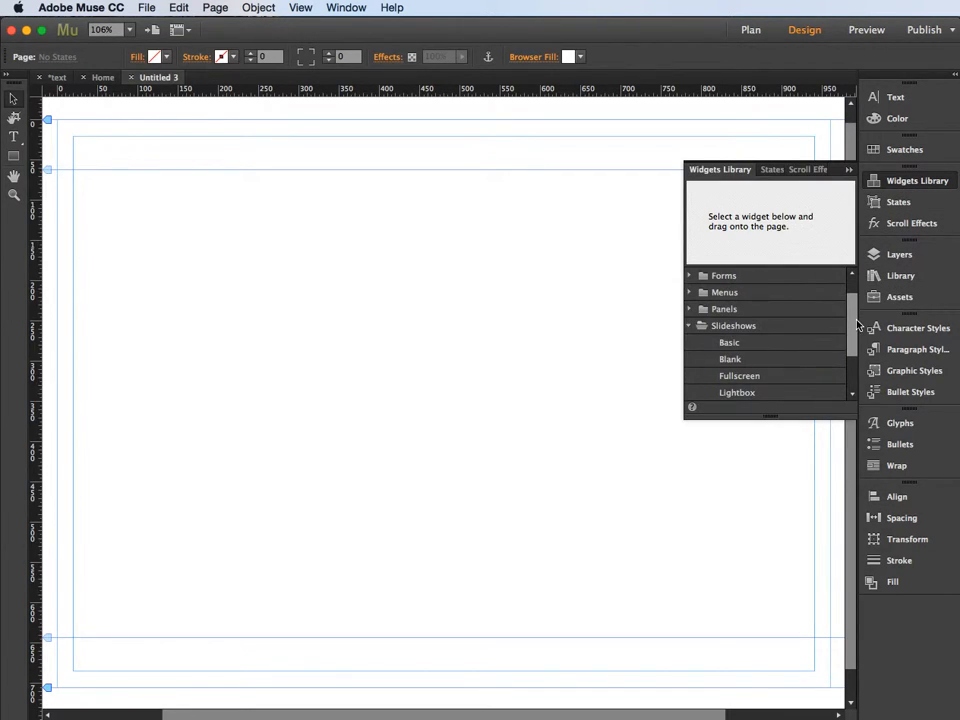
click(733, 359)
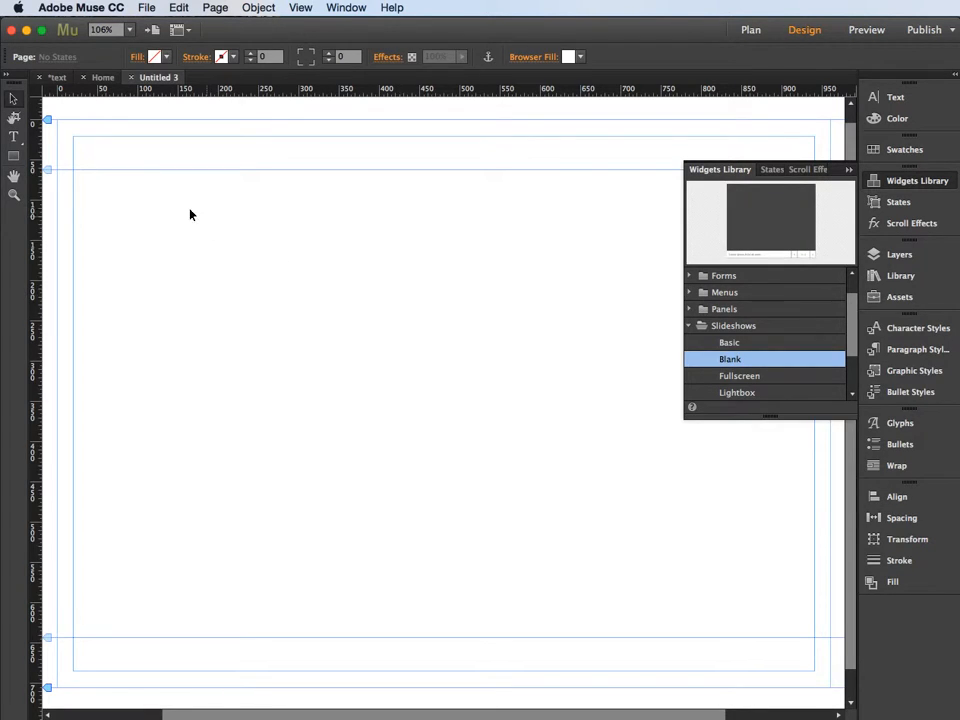
drag(733, 362, 148, 212)
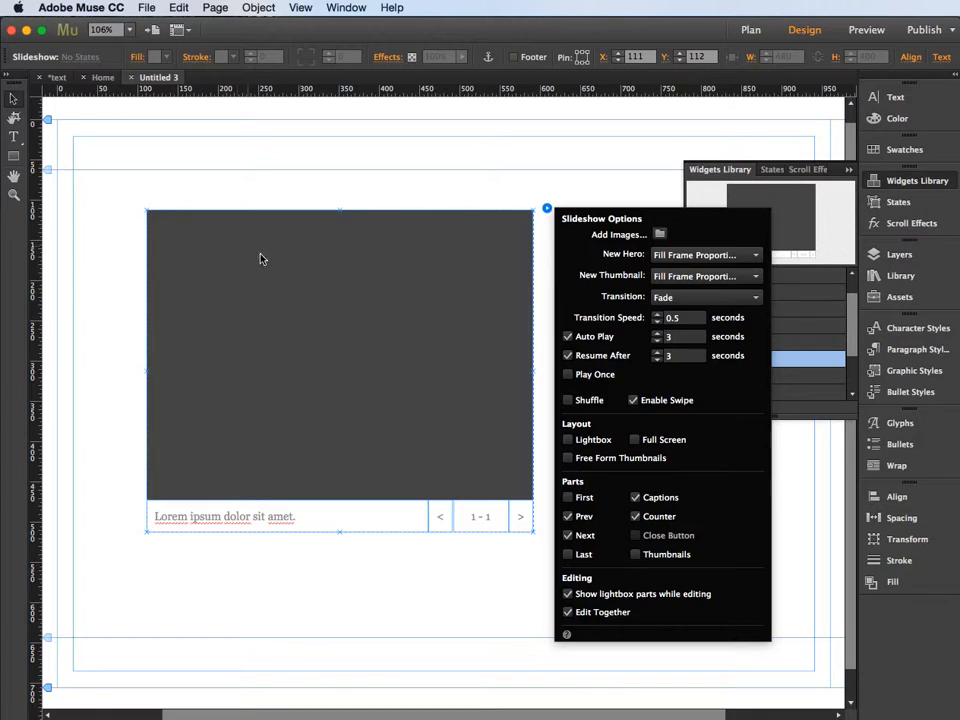
Turn off the slideshow's Prev, Next, Counter and Captions parts so only the hero image remains.
click(567, 516)
click(567, 535)
click(636, 517)
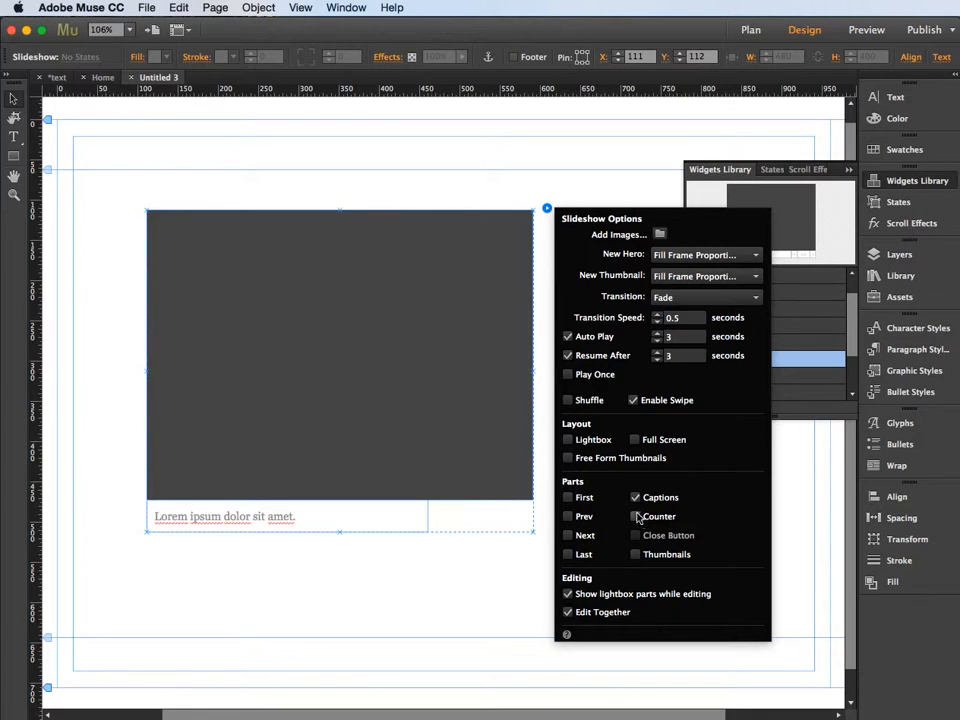
click(635, 497)
Move the slideshow to the page's top-left corner and resize its hero image to the full page width and about 400 px tall.
drag(199, 247, 113, 160)
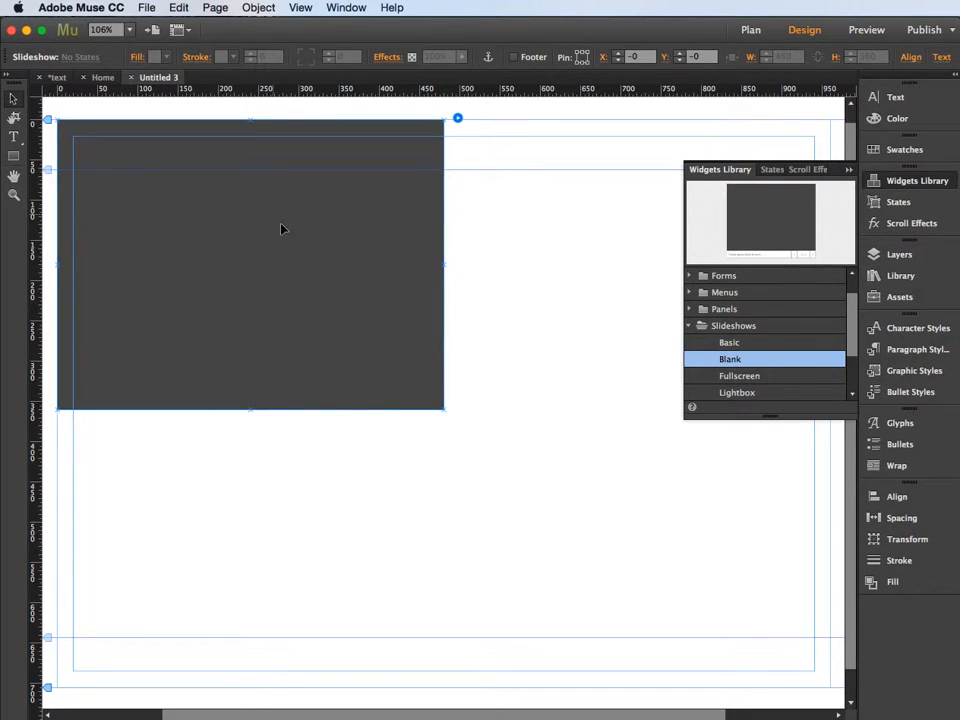
click(438, 406)
drag(444, 409, 799, 479)
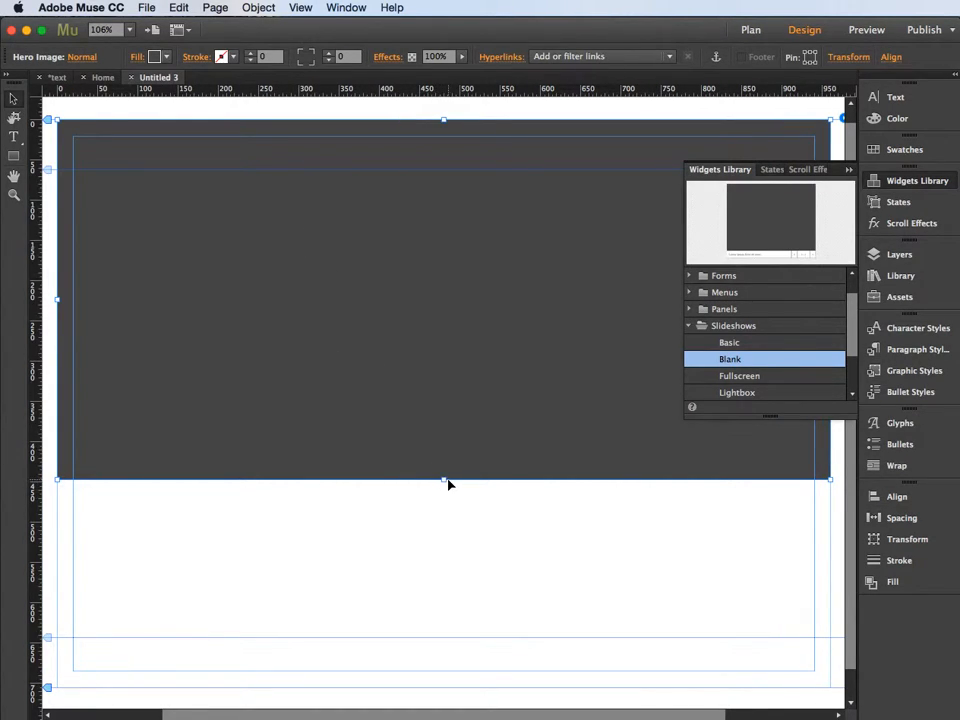
drag(443, 480, 443, 444)
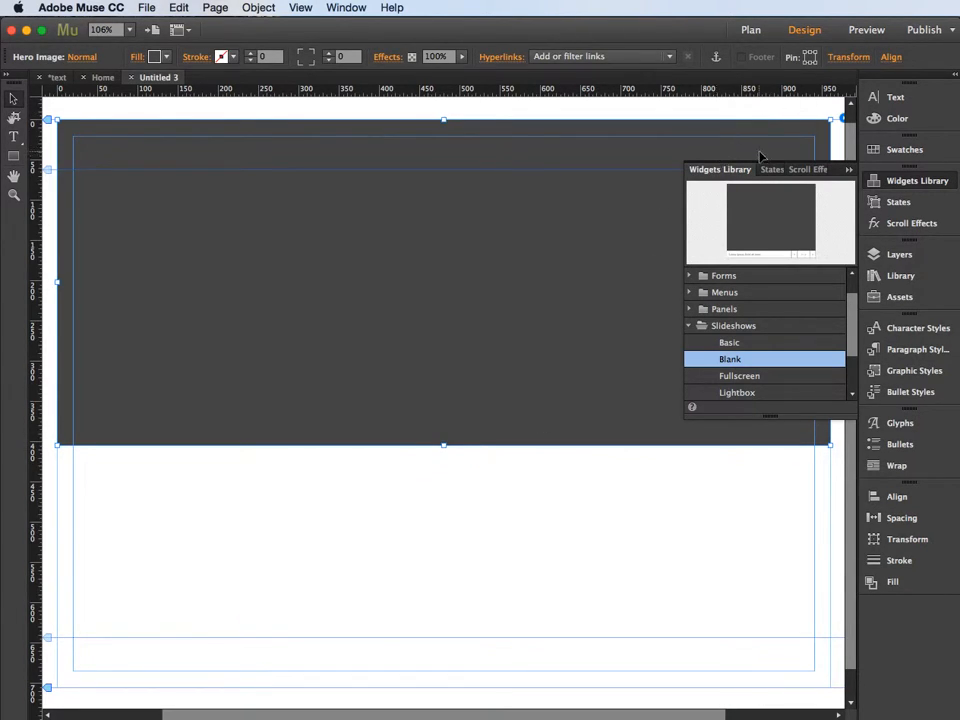
Add all nine images from the rides folder to the slideshow.
key(super+minus)
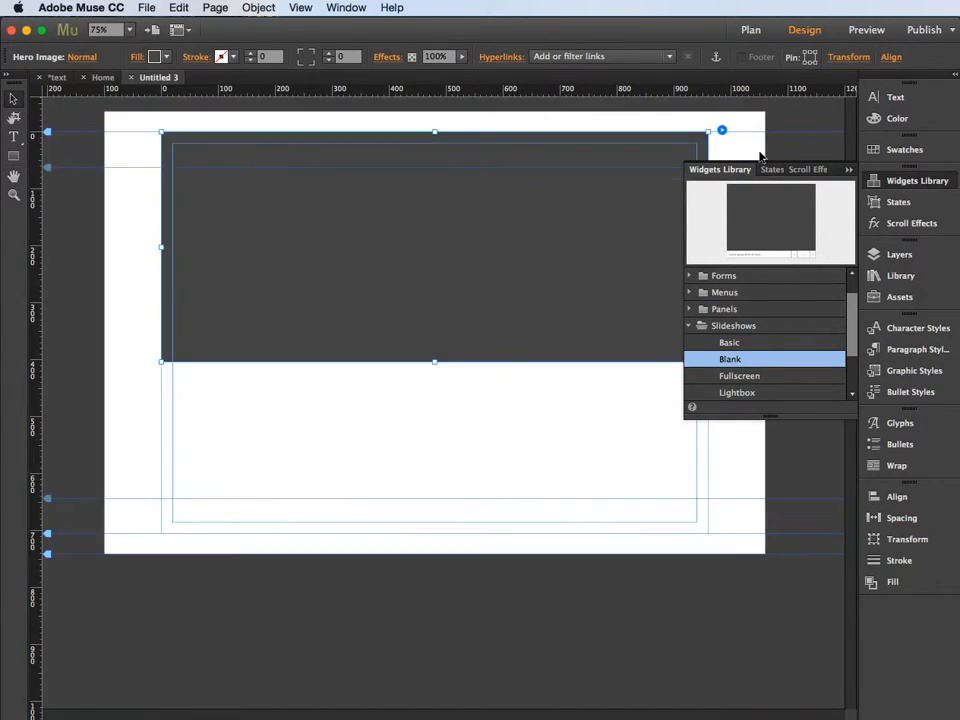
click(722, 130)
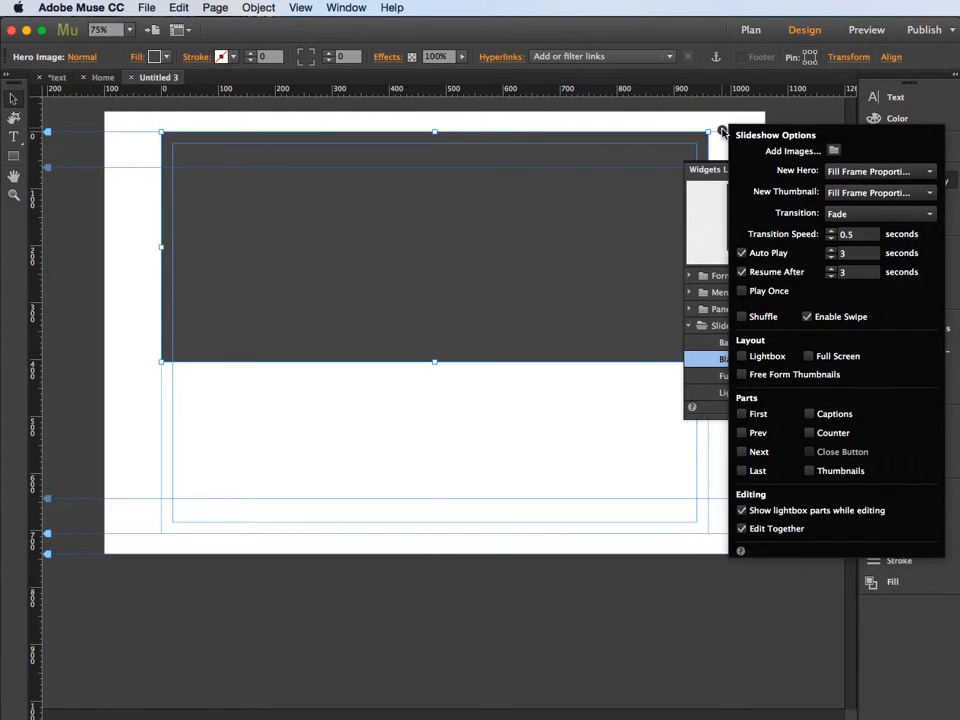
click(834, 151)
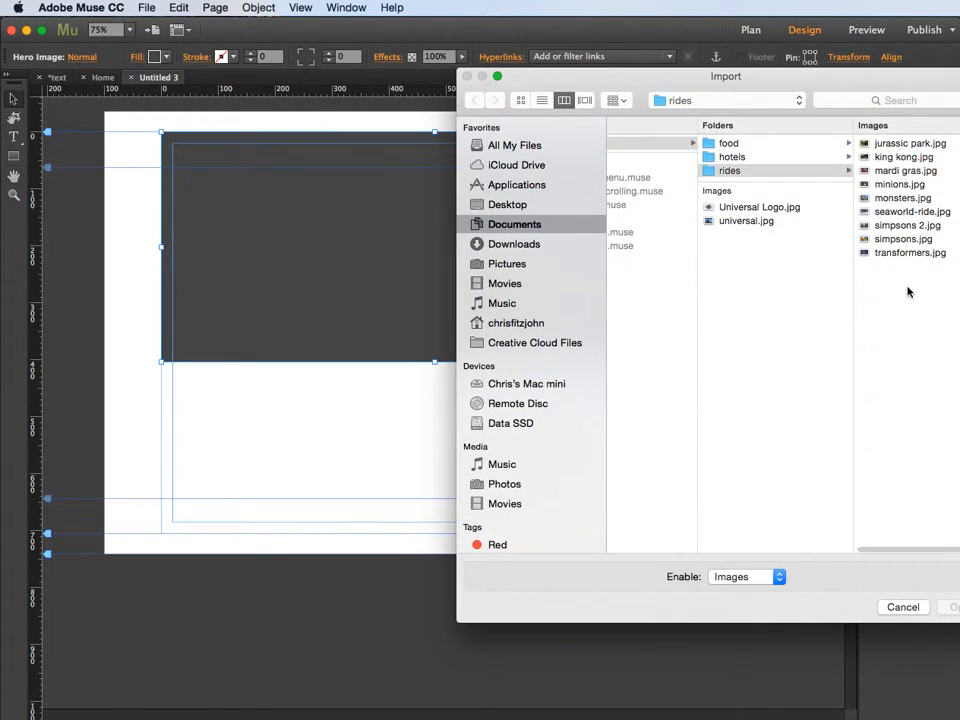
drag(909, 291, 890, 138)
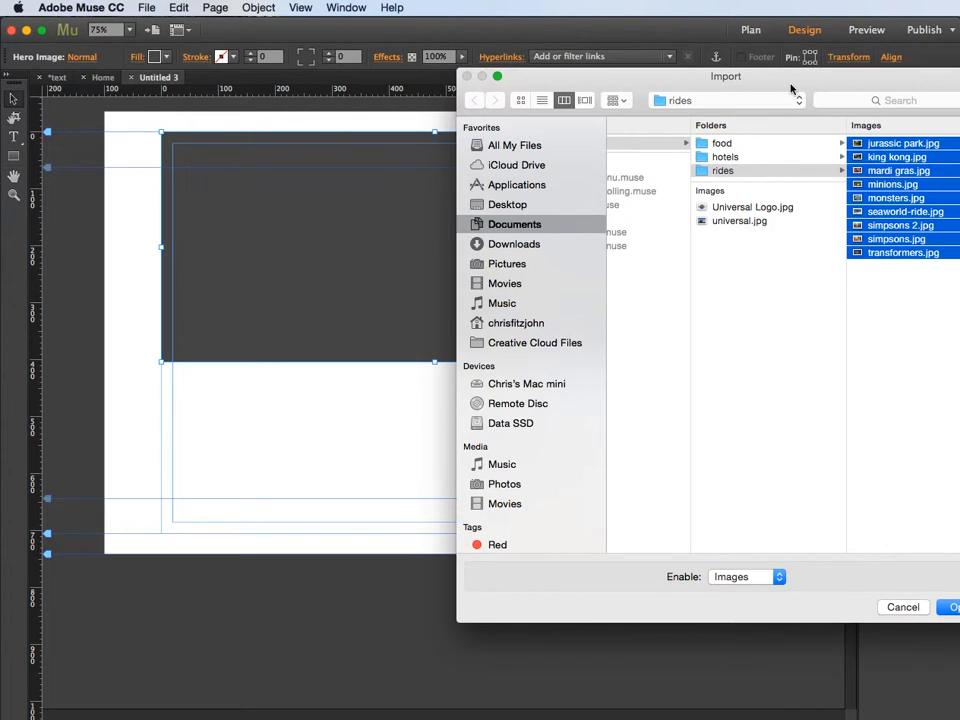
drag(790, 86, 675, 86)
click(846, 602)
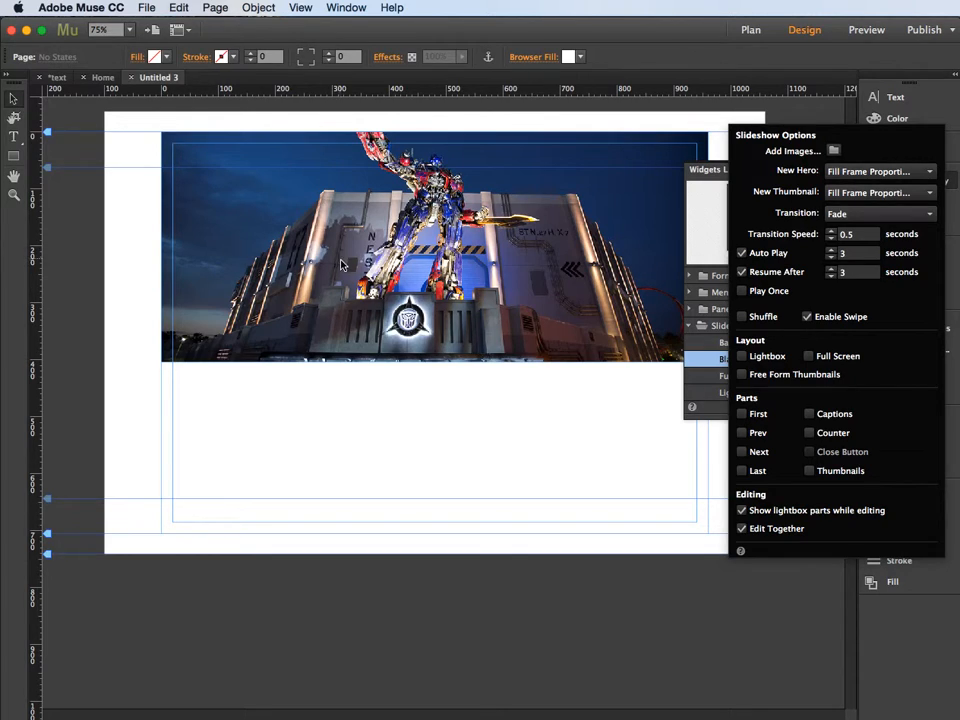
click(361, 416)
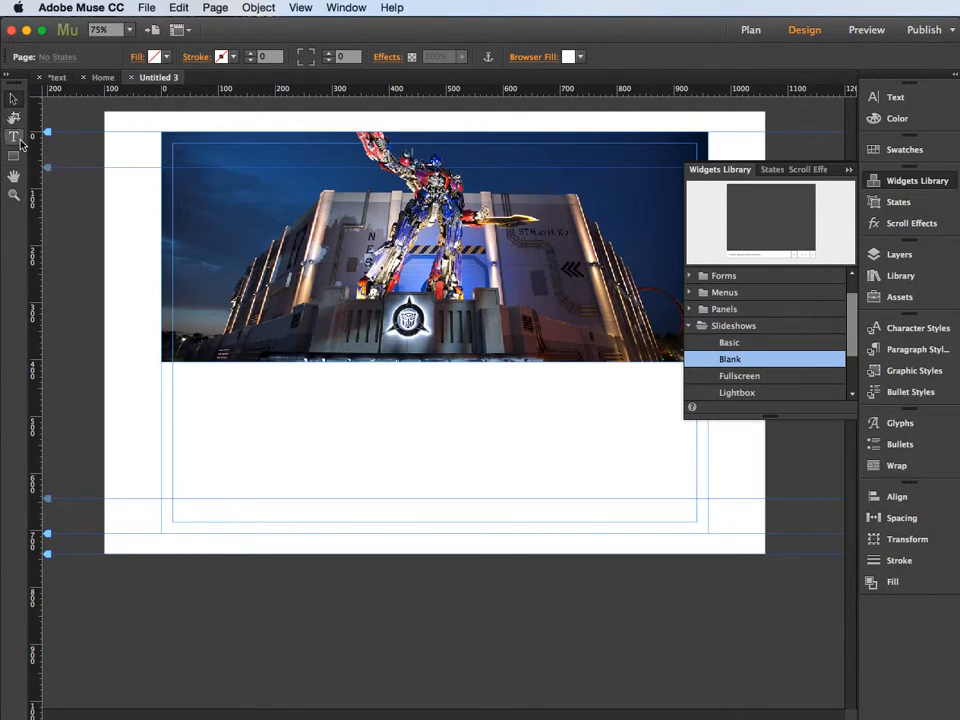
Add a text frame about 300 px wide reading "Universal Studios Florida" over the hero image's lower-left area, and select its text.
click(14, 137)
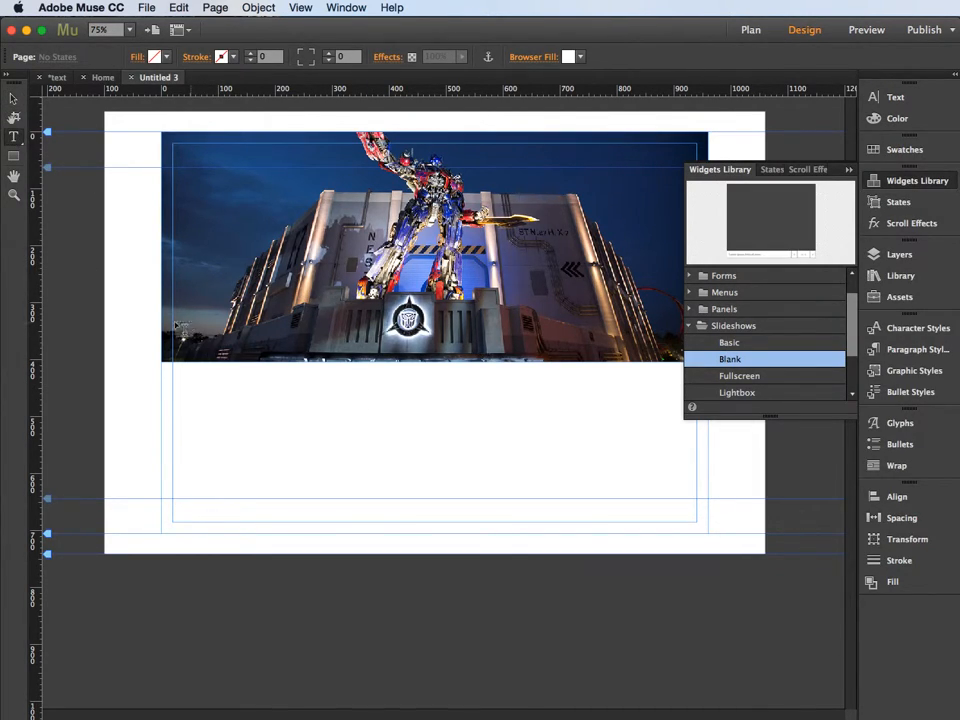
drag(181, 315, 350, 346)
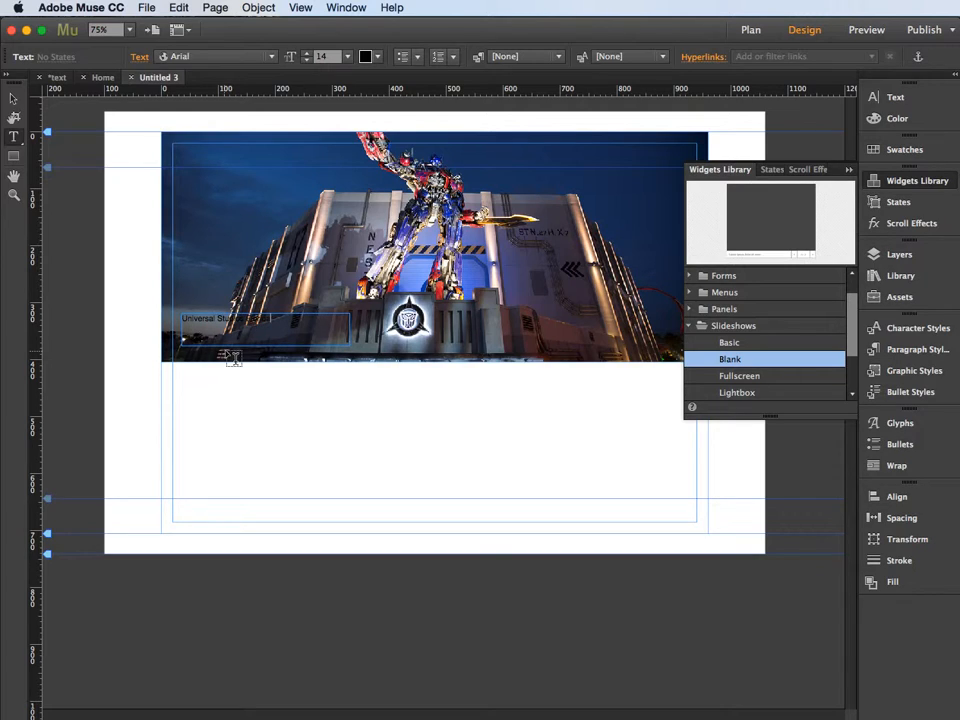
click(14, 99)
click(13, 136)
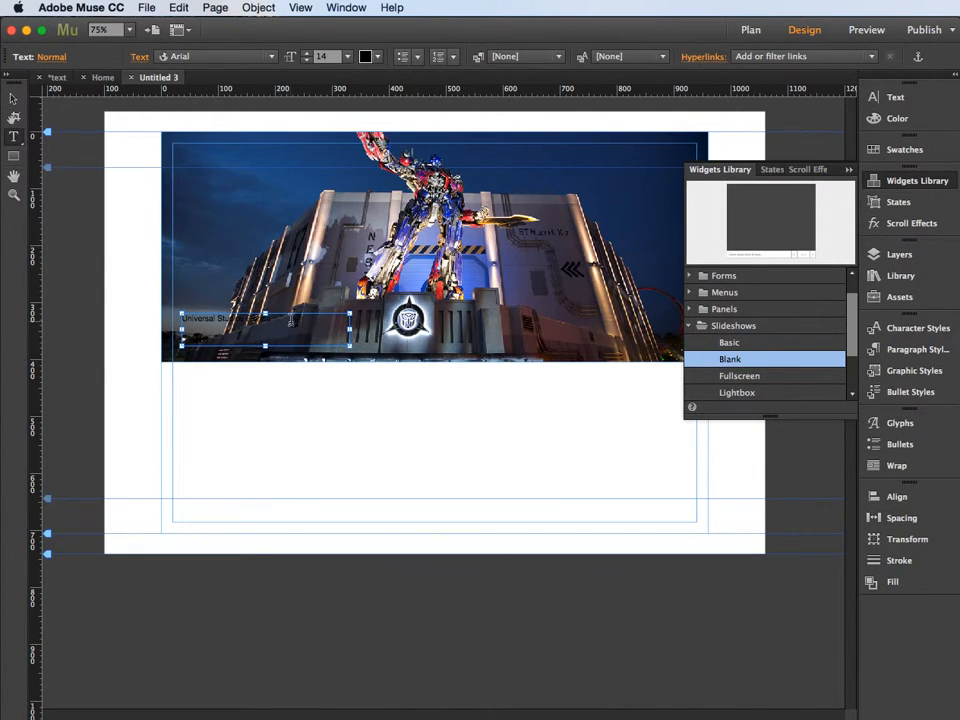
drag(290, 318, 181, 318)
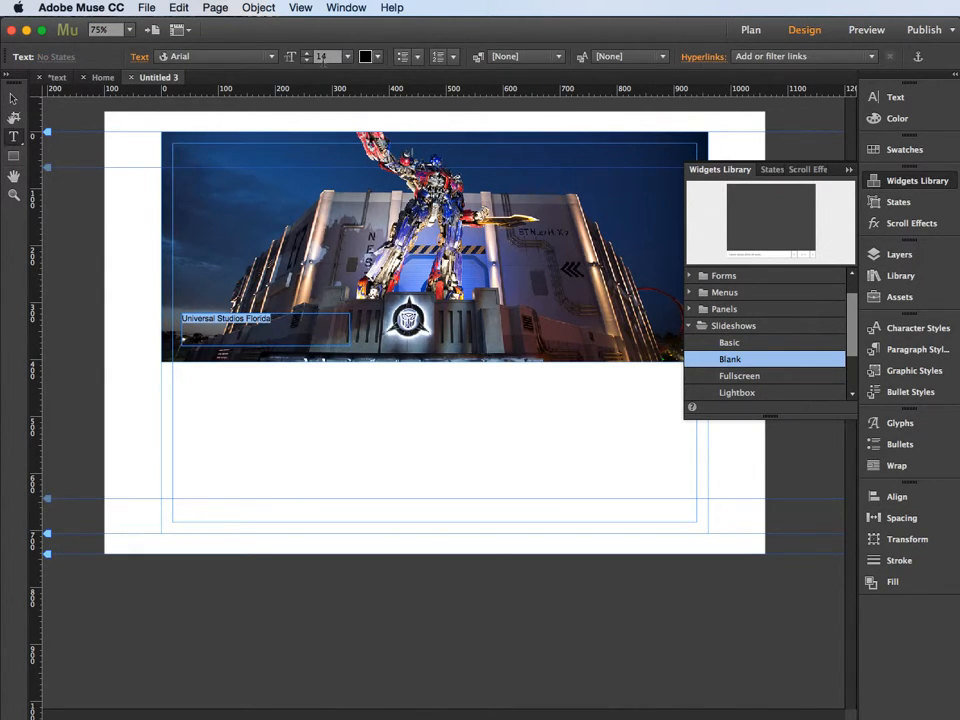
click(273, 57)
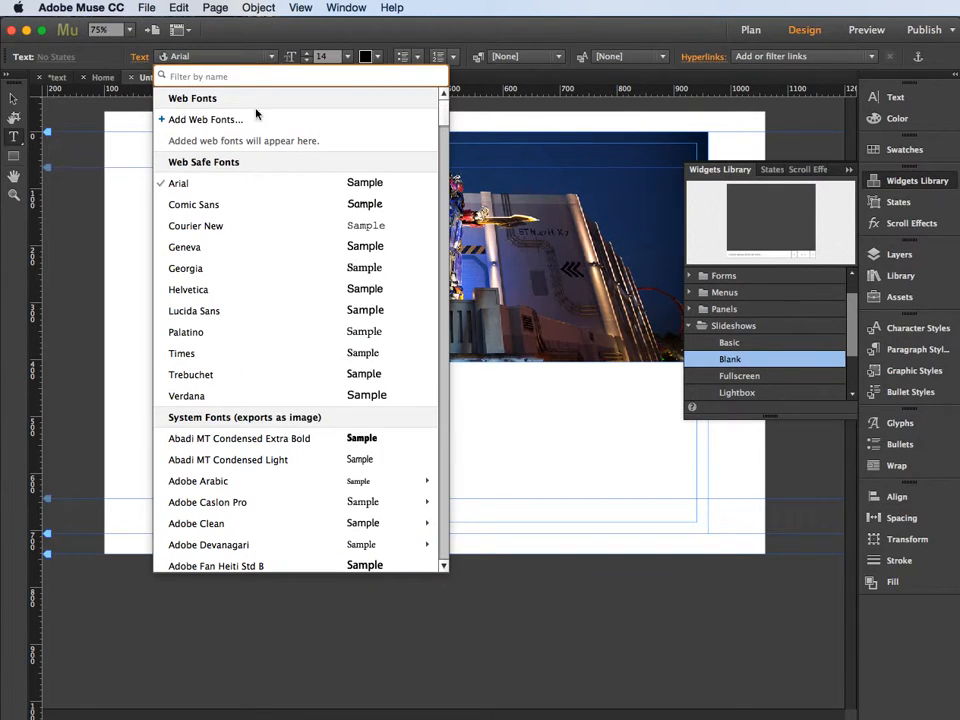
click(191, 121)
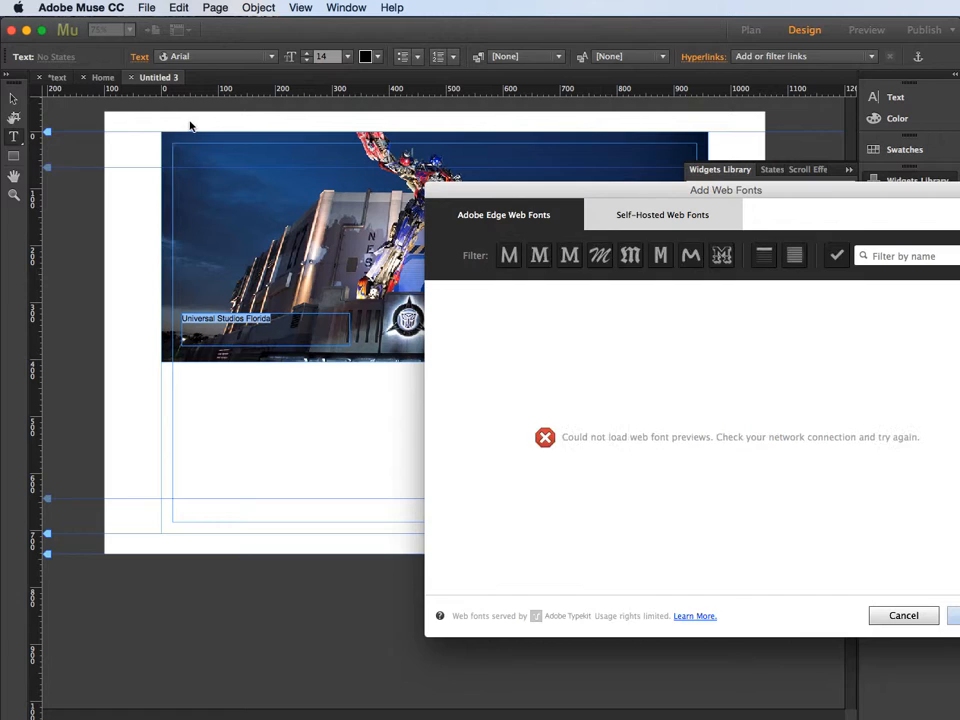
drag(643, 197, 379, 166)
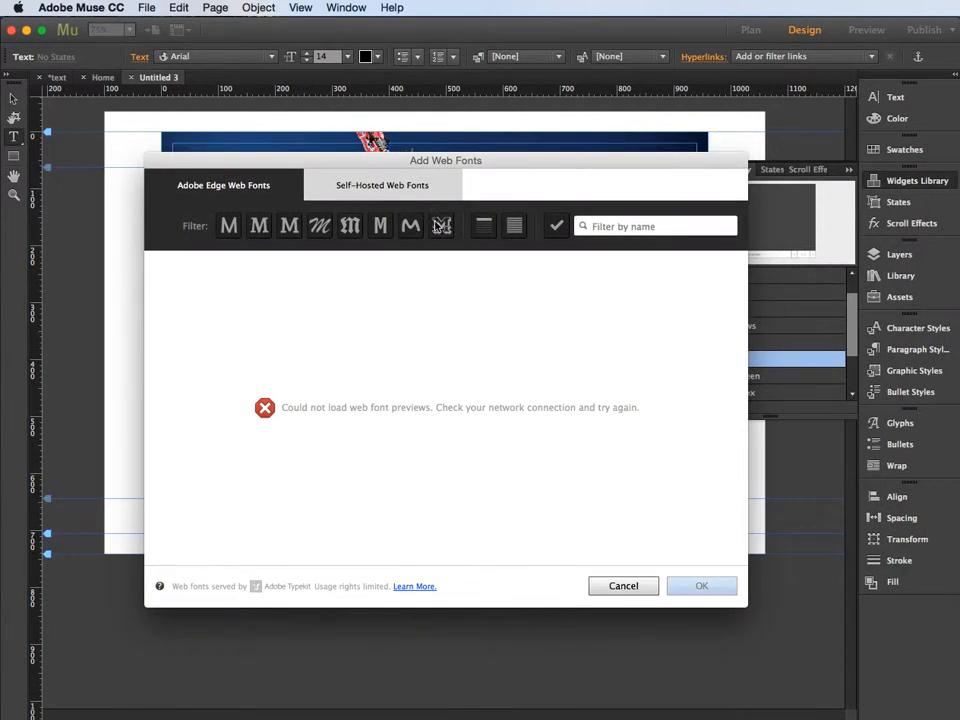
click(617, 592)
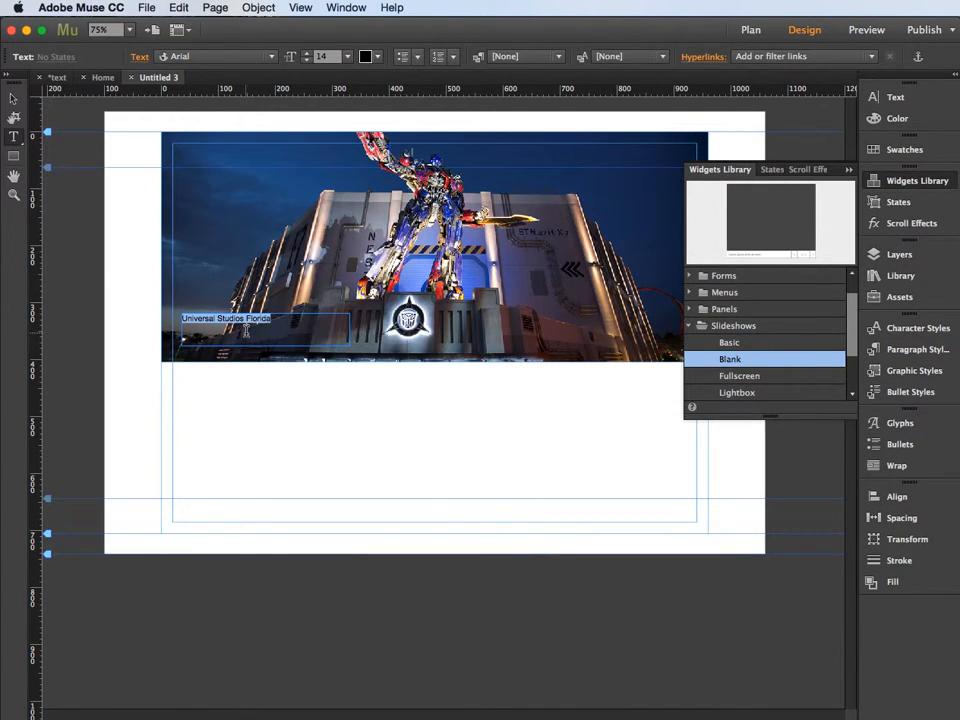
Set the "Universal Studios Florida" text to size 27 and colour it white.
click(308, 54)
click(308, 54)
click(308, 54)
click(308, 54)
click(308, 54)
click(308, 54)
click(308, 54)
click(308, 54)
click(308, 54)
click(308, 54)
click(308, 54)
click(308, 54)
click(308, 54)
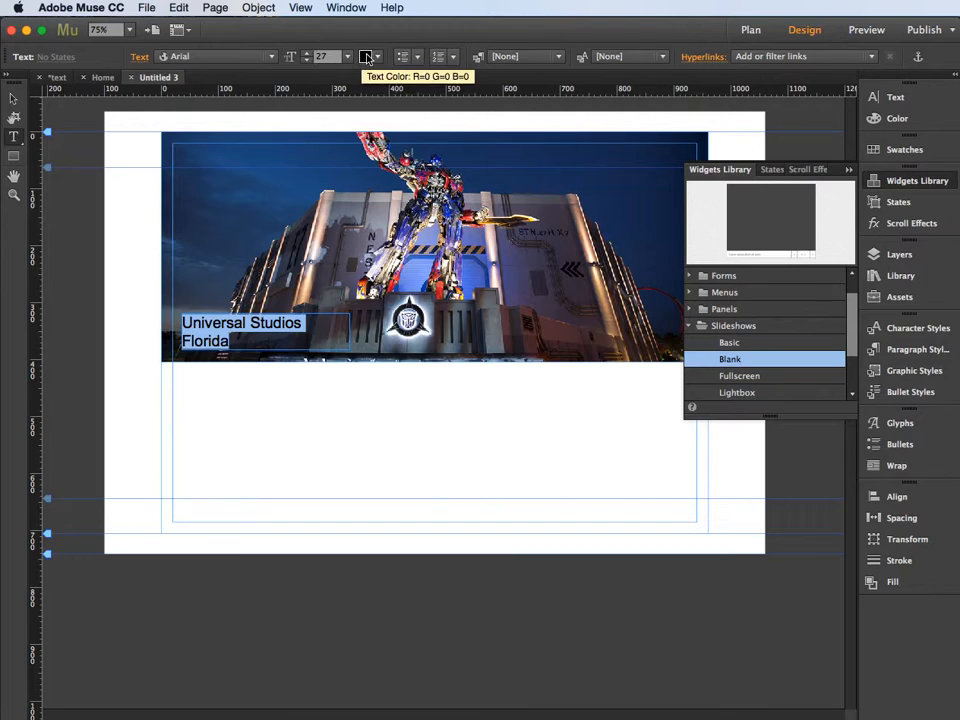
click(379, 57)
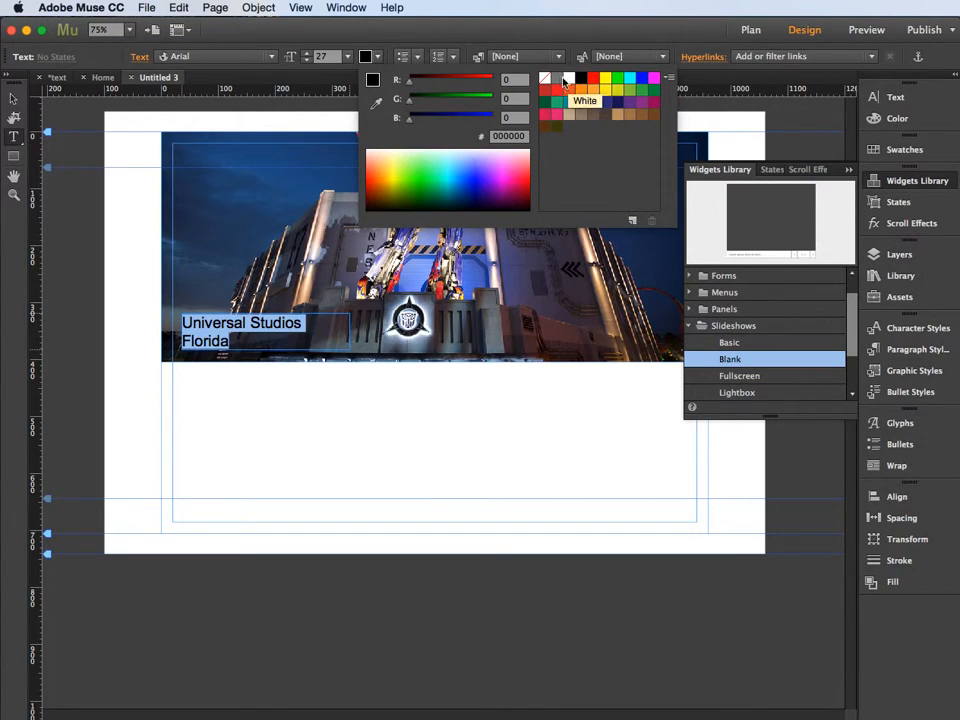
click(567, 79)
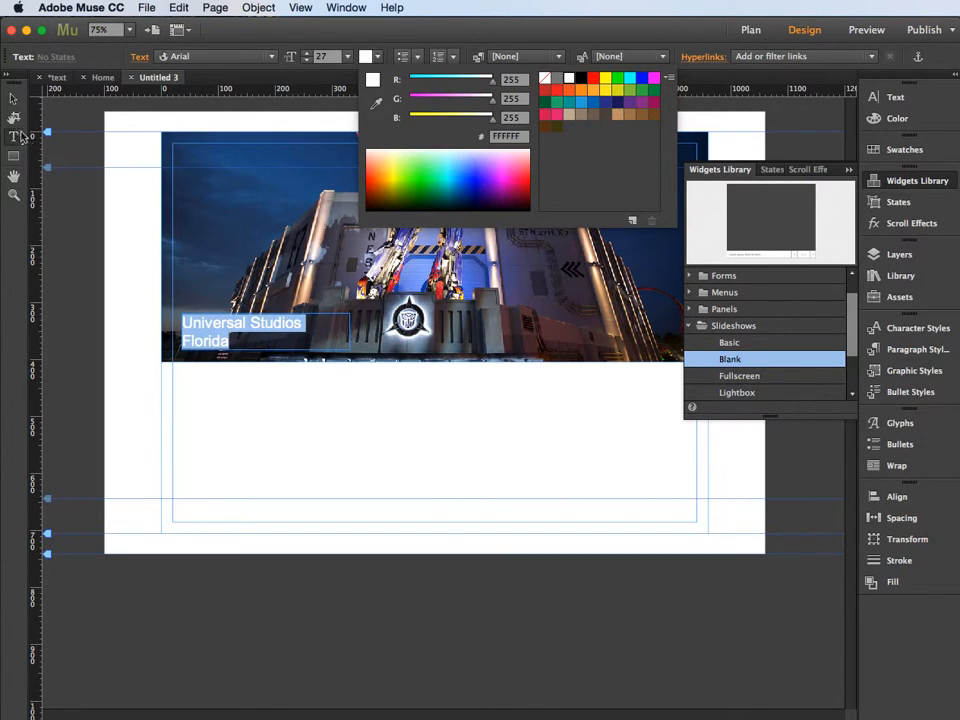
Widen the text frame to about 330 px so the title fits on one line, and move it to the hero image's upper-right corner.
click(13, 99)
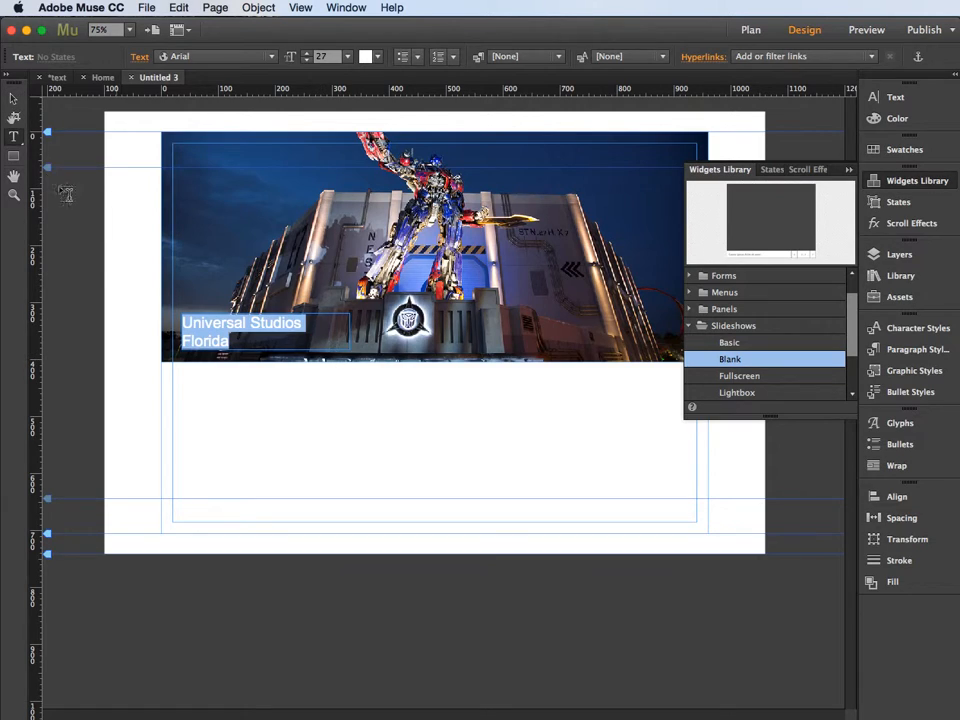
click(13, 99)
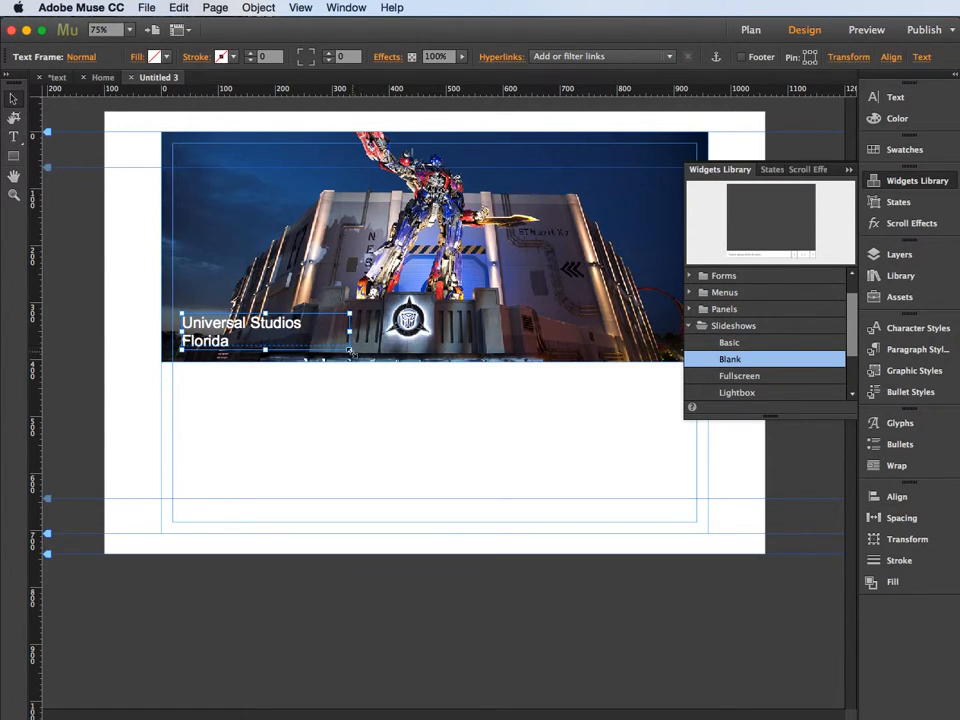
drag(350, 350, 371, 350)
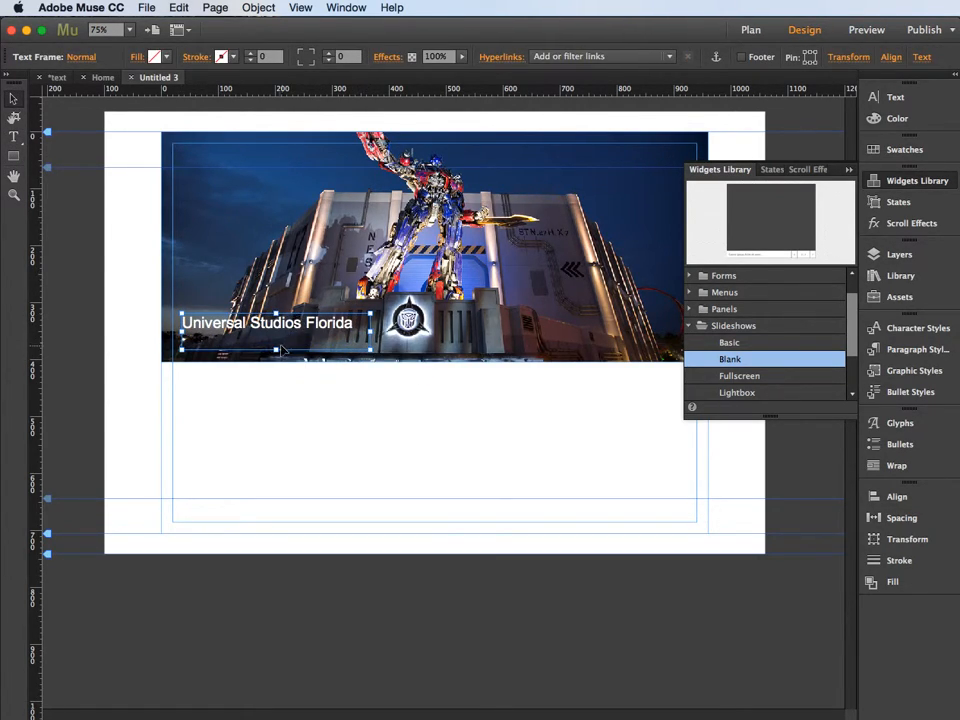
drag(277, 349, 636, 150)
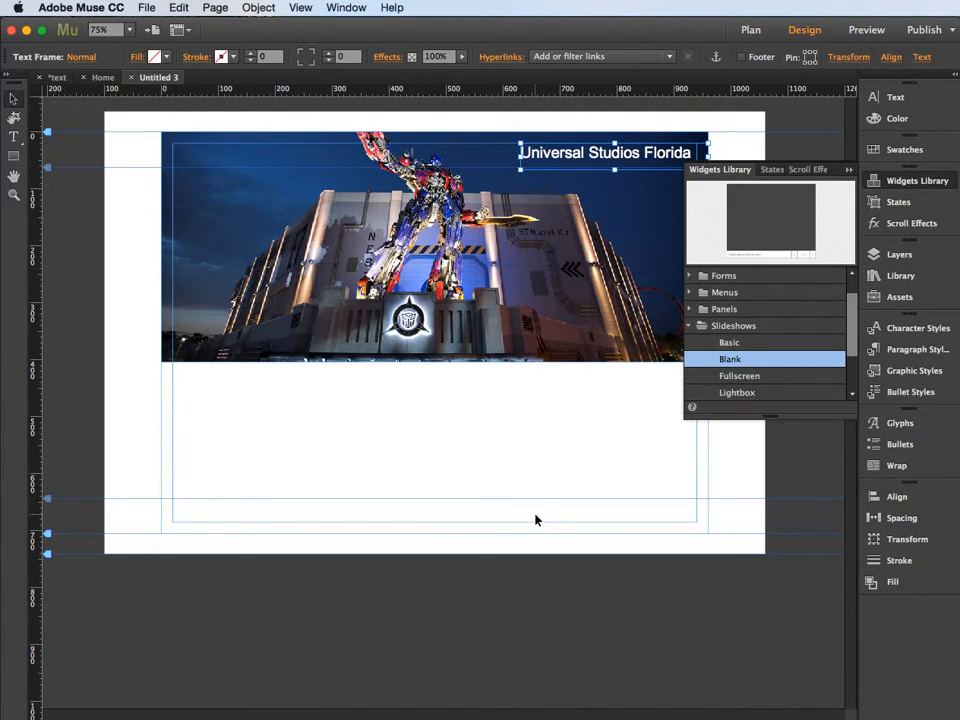
Preview the page in Safari, watch the slideshow play behind the title, and close the preview window.
key(super+d)
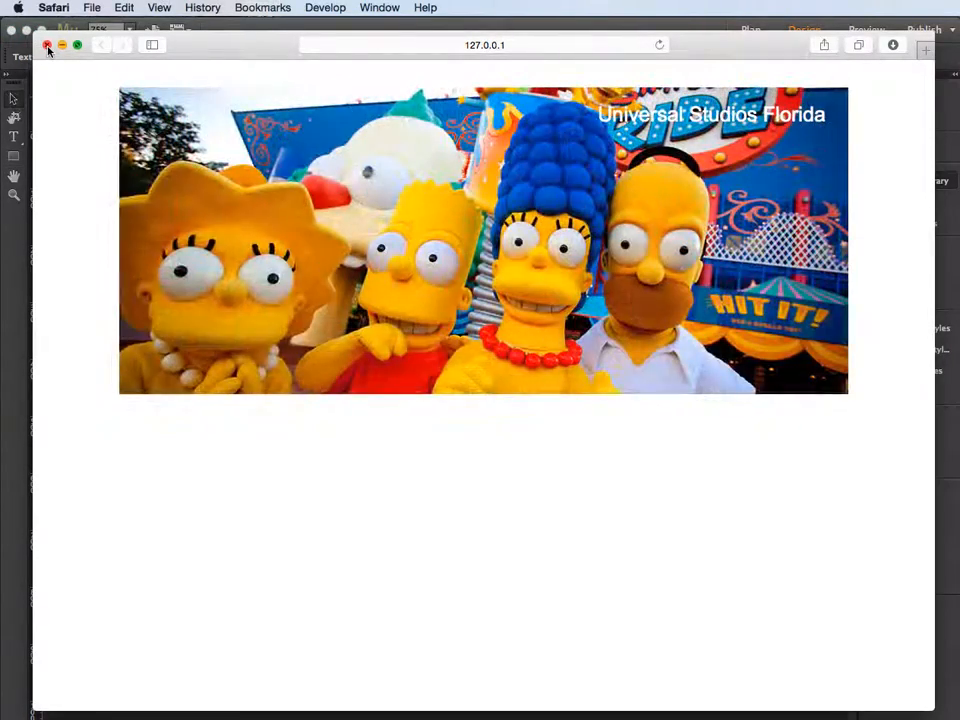
click(47, 46)
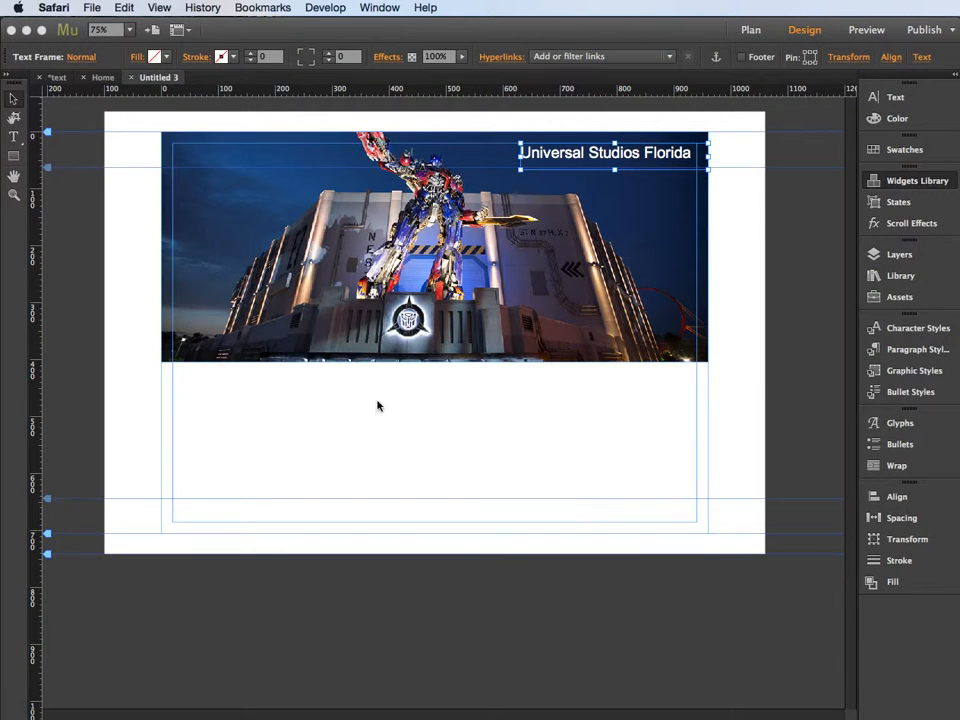